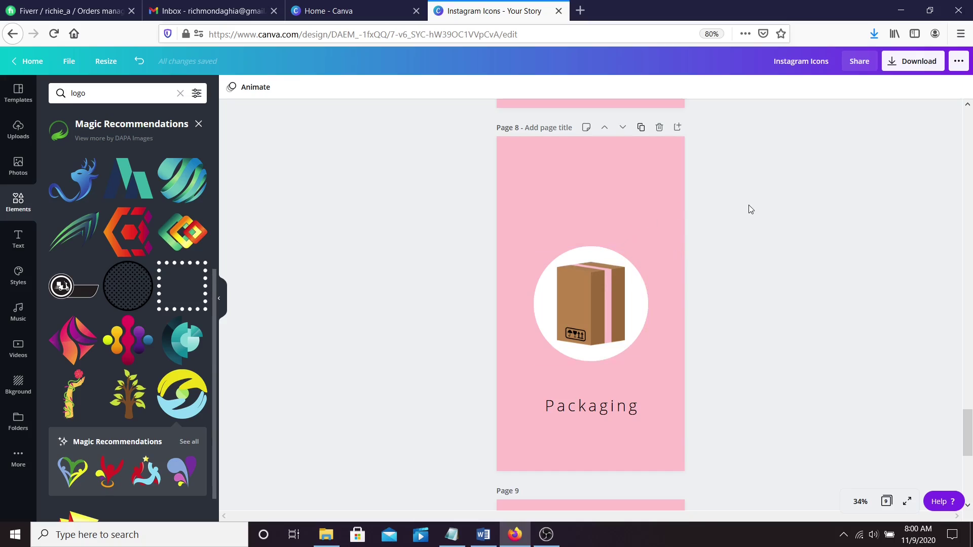
Step: Look over the existing story icon pages, including 3D Rendering and Packaging, ending at the blank page 9
scroll(748, 205, down, 1)
scroll(746, 209, up, 3)
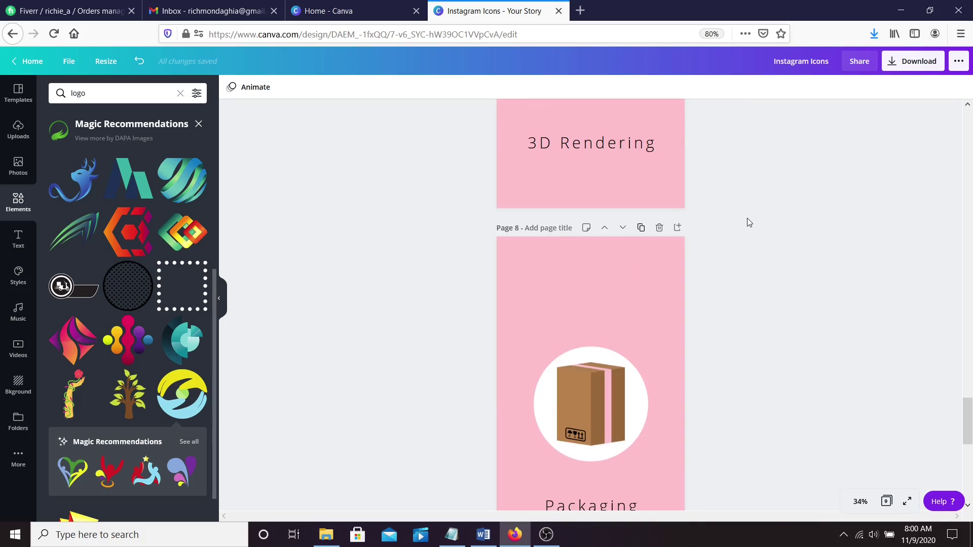
scroll(746, 226, down, 2)
scroll(697, 250, up, 1)
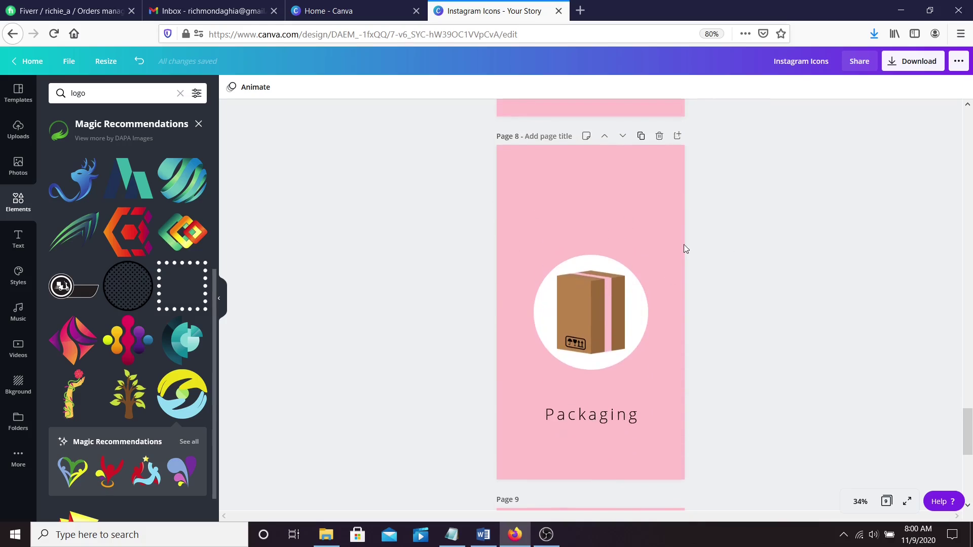
scroll(654, 240, up, 8)
scroll(684, 211, down, 8)
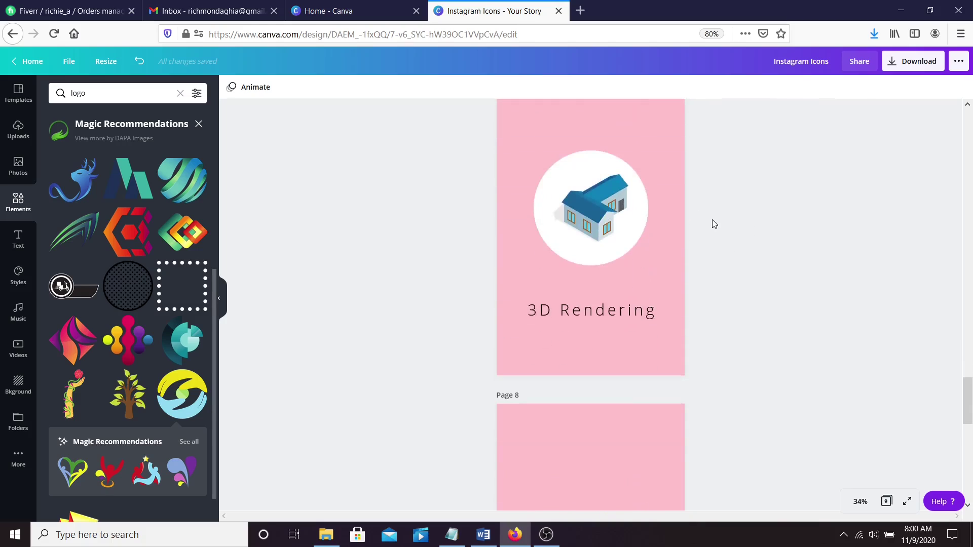
scroll(712, 224, down, 8)
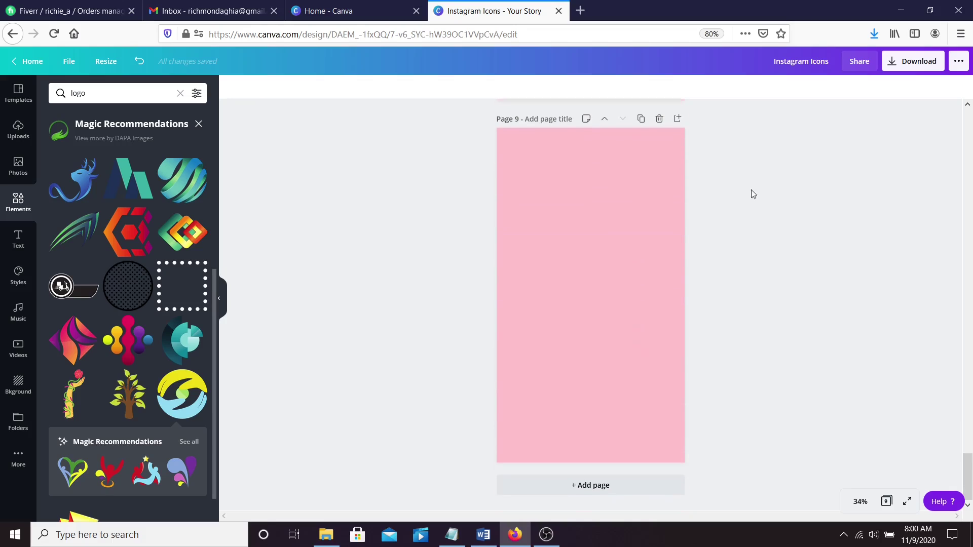
Step: Change the background of page 9 to white
click(559, 202)
click(230, 89)
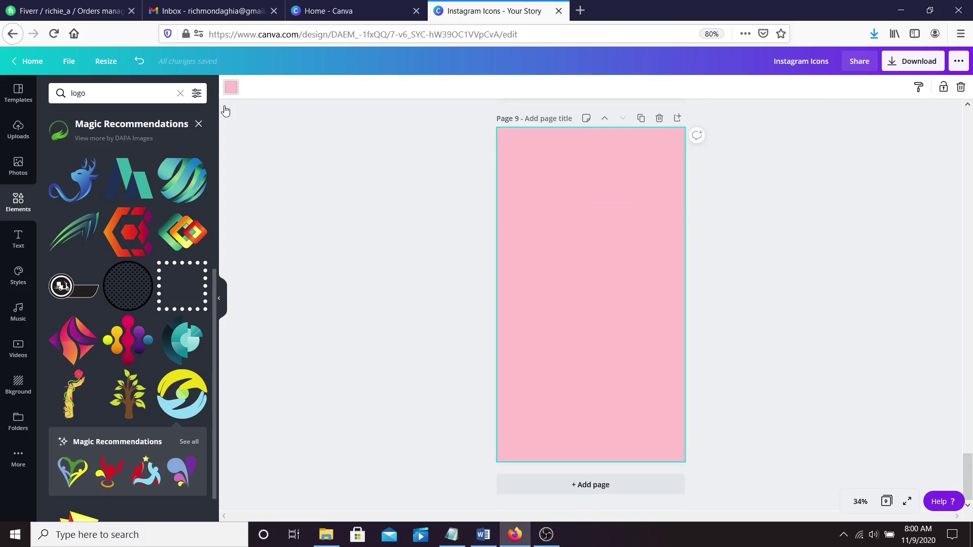
click(191, 214)
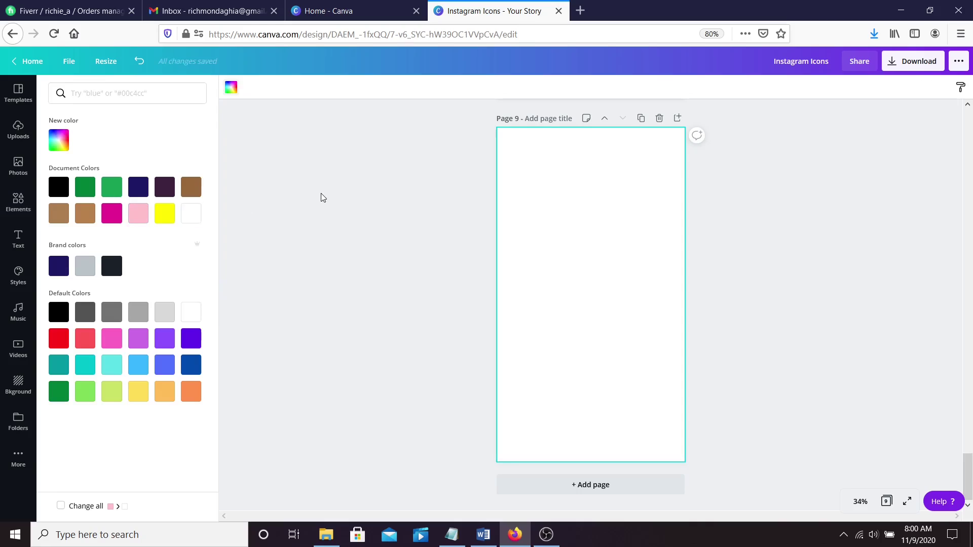
click(322, 194)
click(572, 204)
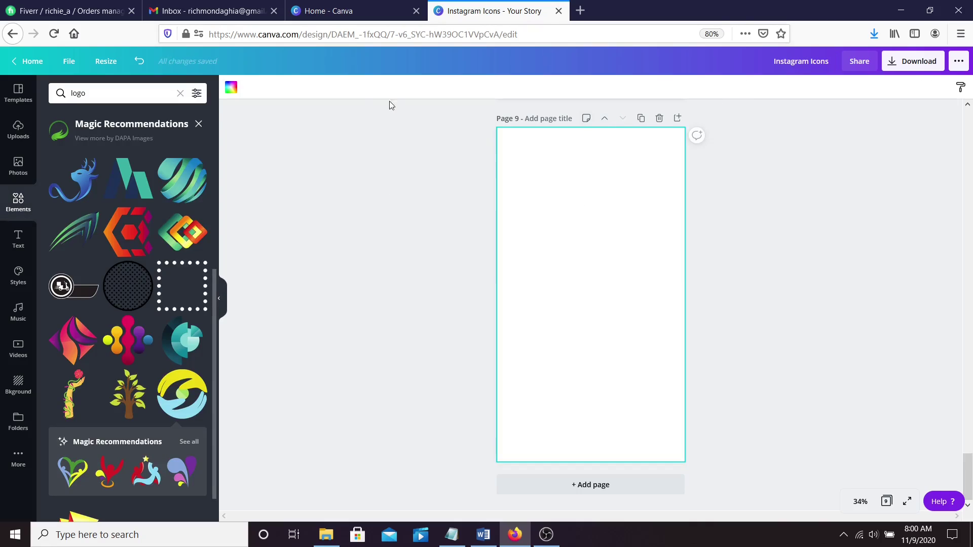
Step: Check the Instagram Story design type on the Canva home page, and return to the Instagram Icons design
click(339, 14)
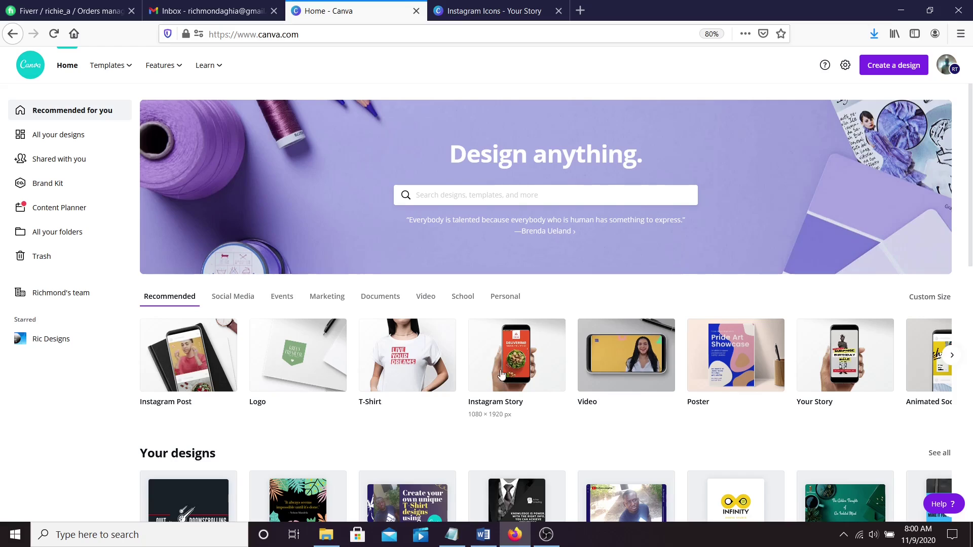
click(487, 9)
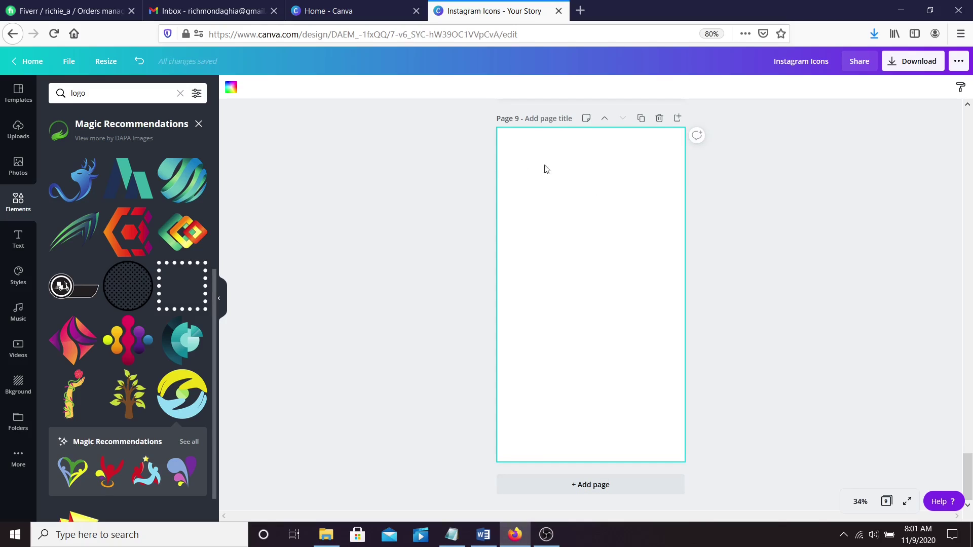
Step: Set the background of page 9 to the dark navy blue from the document colors
click(231, 89)
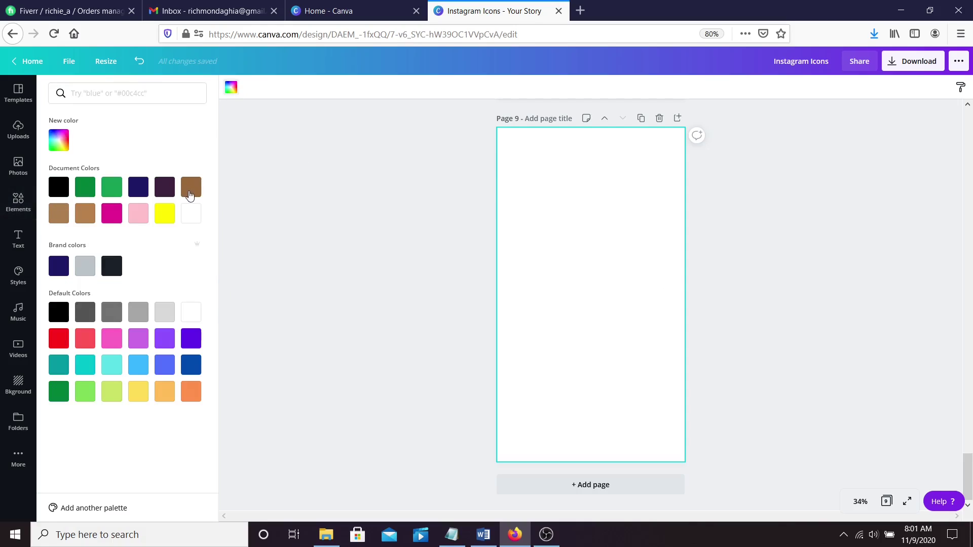
click(137, 191)
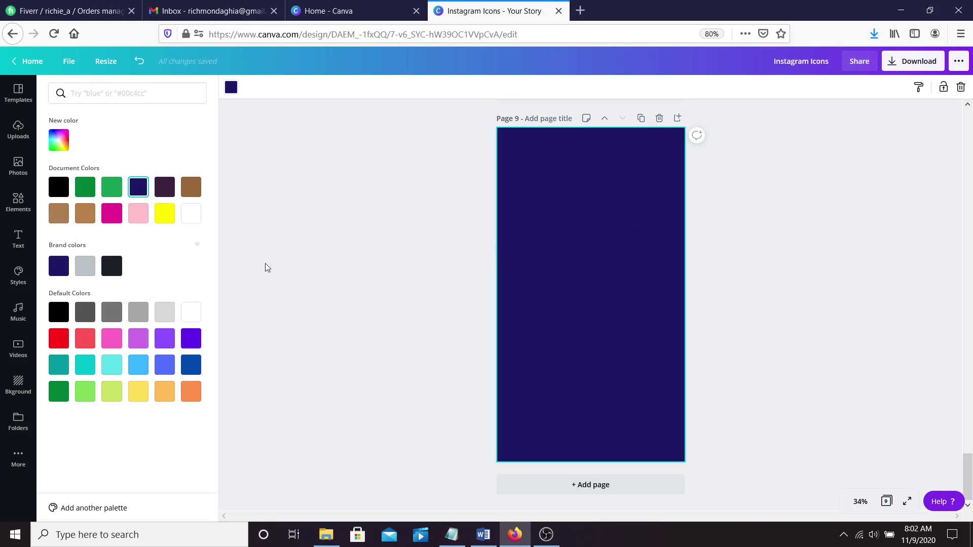
Step: Add a circle shape to page 9, enlarge it slightly and keep it centered on the page
click(19, 212)
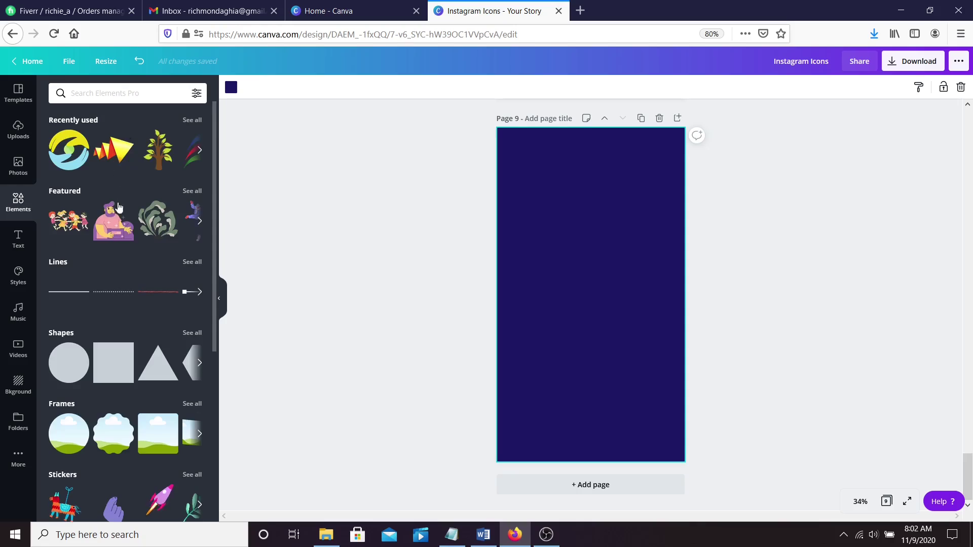
click(66, 364)
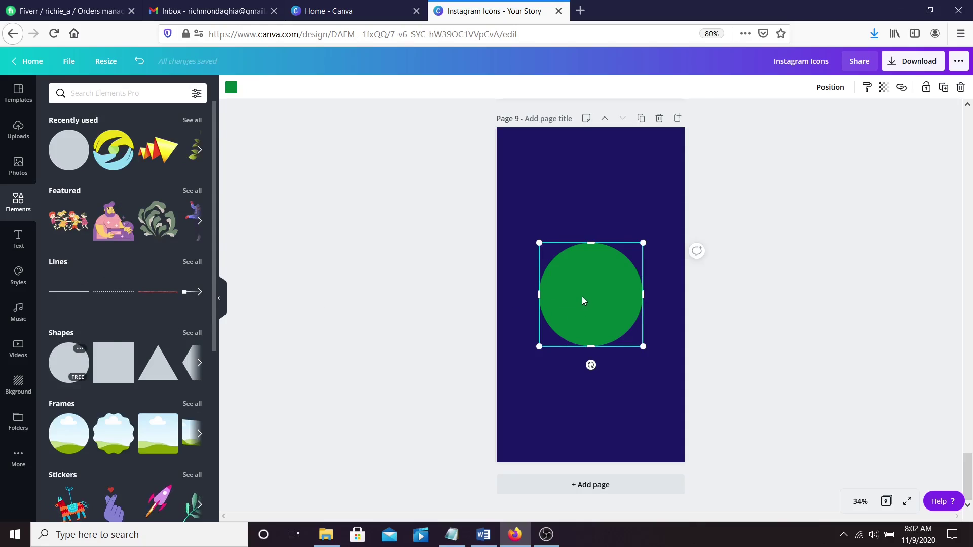
mouse_move(581, 300)
mouse_down()
mouse_move(582, 284)
mouse_move(582, 302)
mouse_up()
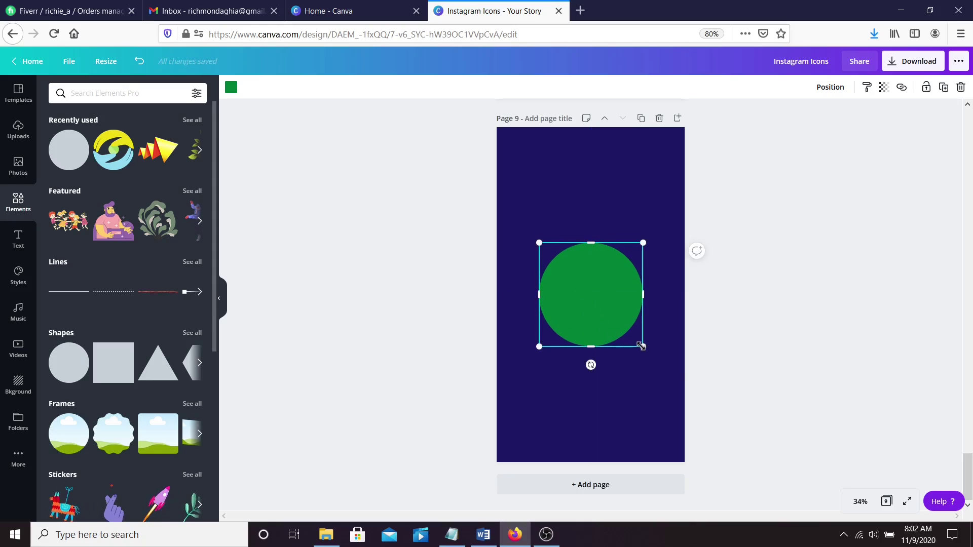
drag(641, 346, 650, 353)
drag(534, 242, 527, 234)
mouse_move(603, 290)
mouse_down()
mouse_move(598, 284)
mouse_move(596, 293)
mouse_up()
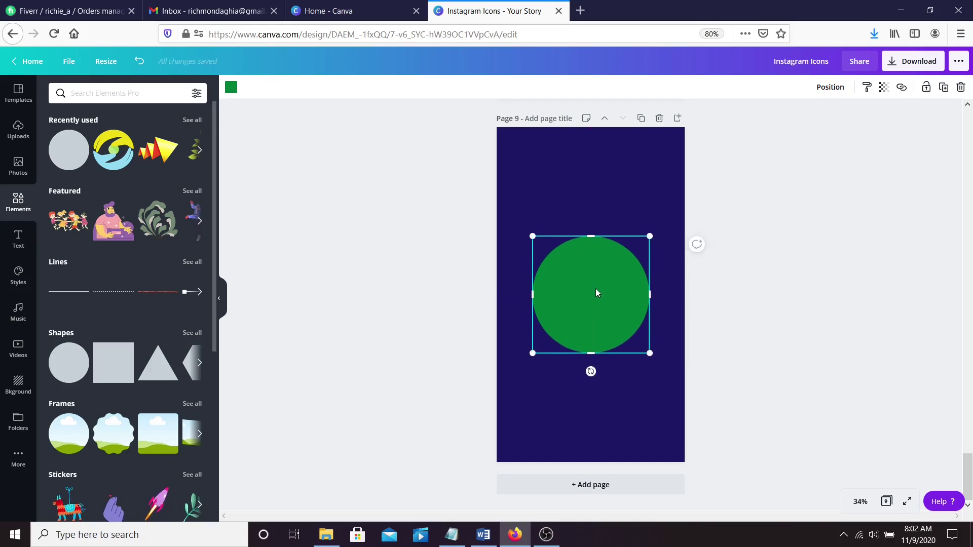
Step: Recolor the circle on page 9 to white
click(231, 91)
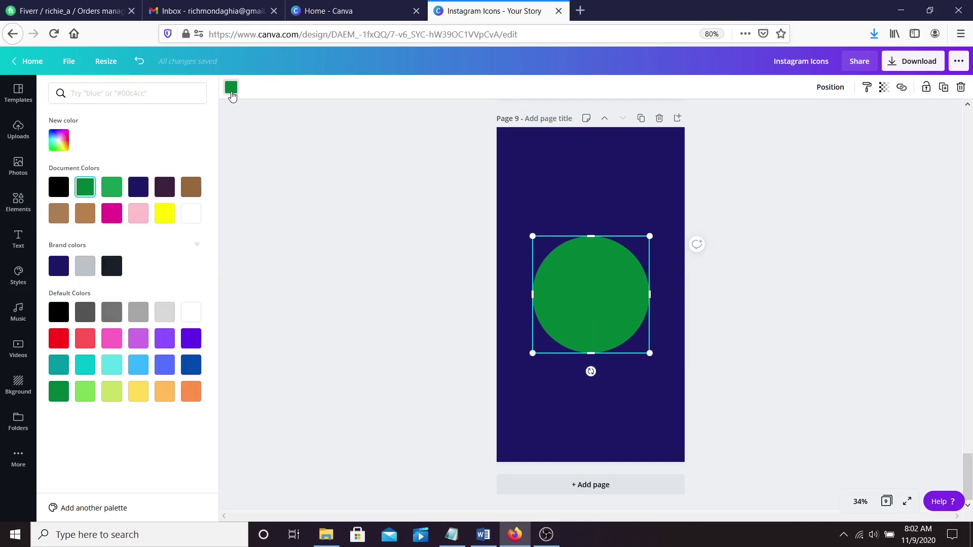
click(194, 220)
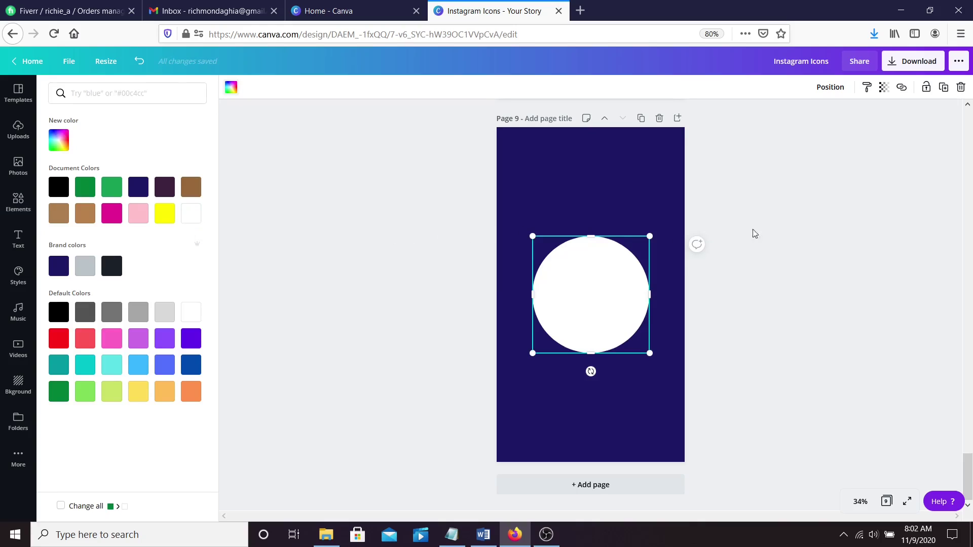
click(752, 264)
click(749, 264)
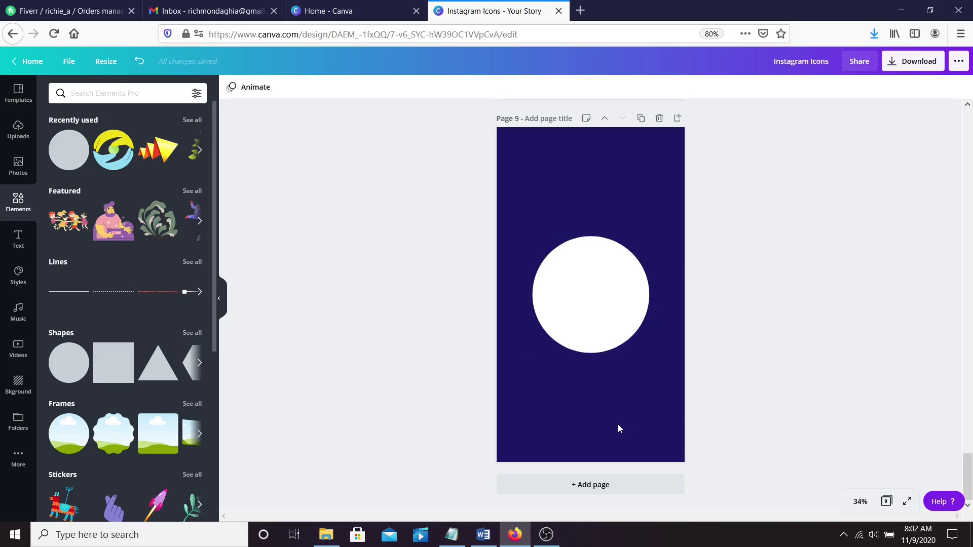
Step: Add a text box reading "Business" centered below the circle on page 9
click(18, 238)
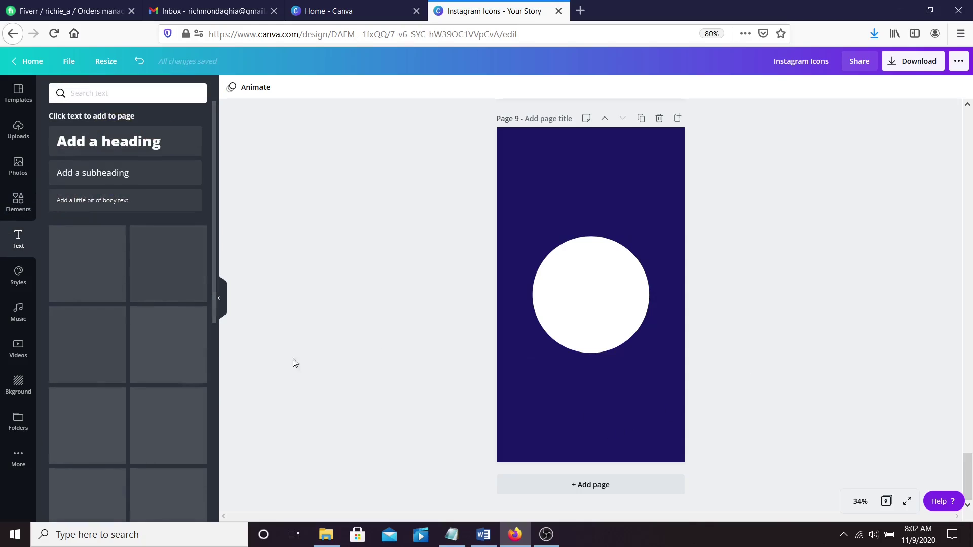
click(600, 407)
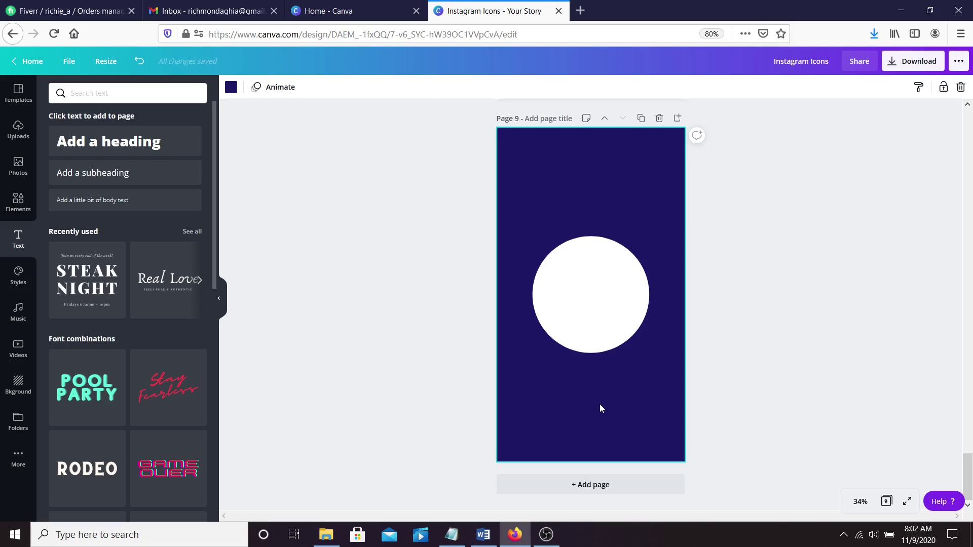
key(t)
drag(595, 273, 591, 383)
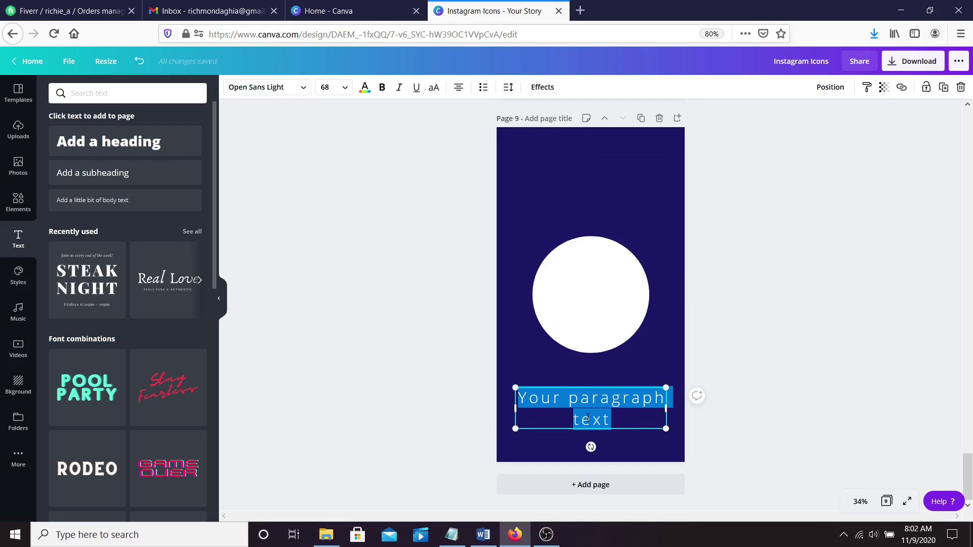
text(Busi)
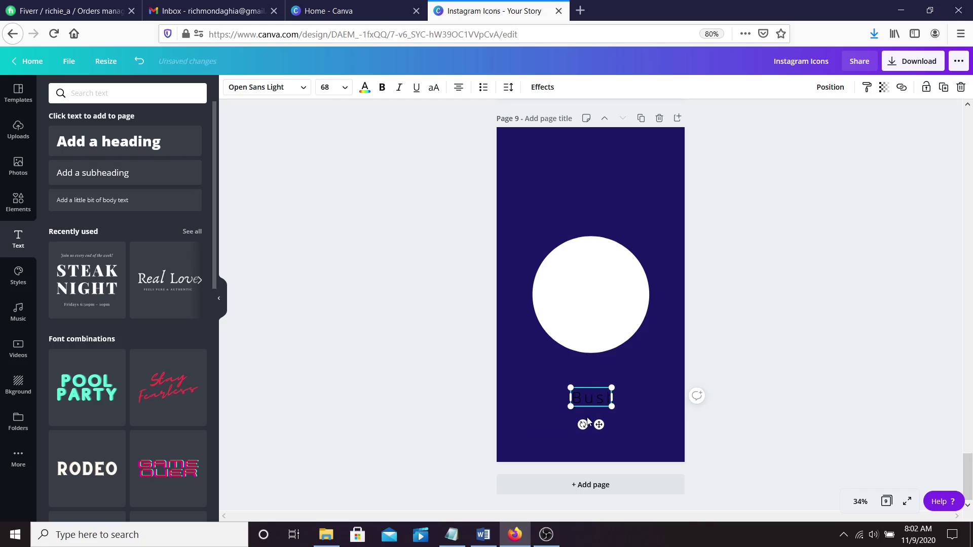
text(ness)
click(678, 378)
Step: Set the color of the "Business" text to white
click(618, 396)
click(364, 87)
click(189, 215)
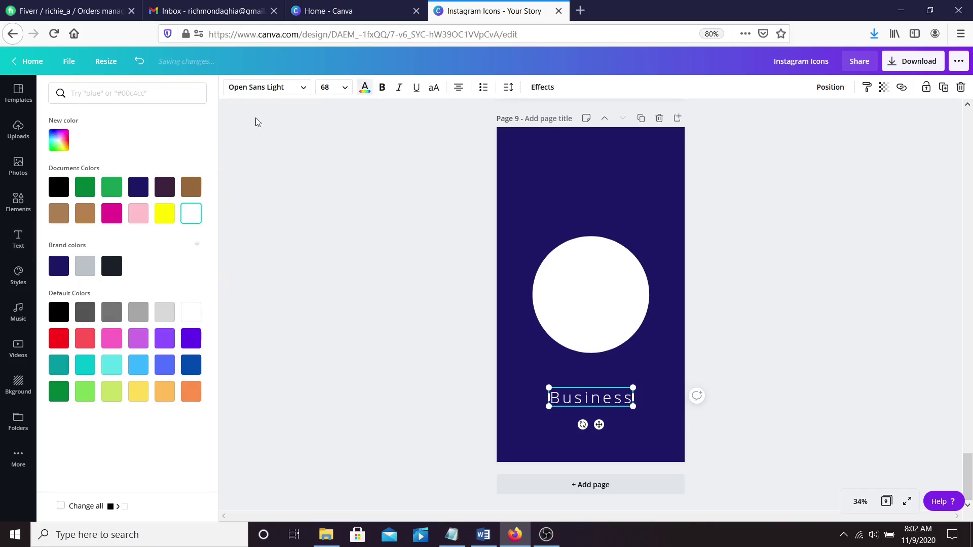
Step: Set the "Business" text to the Open Sauce SemiBold font and move it slightly lower, keeping it centered
click(271, 87)
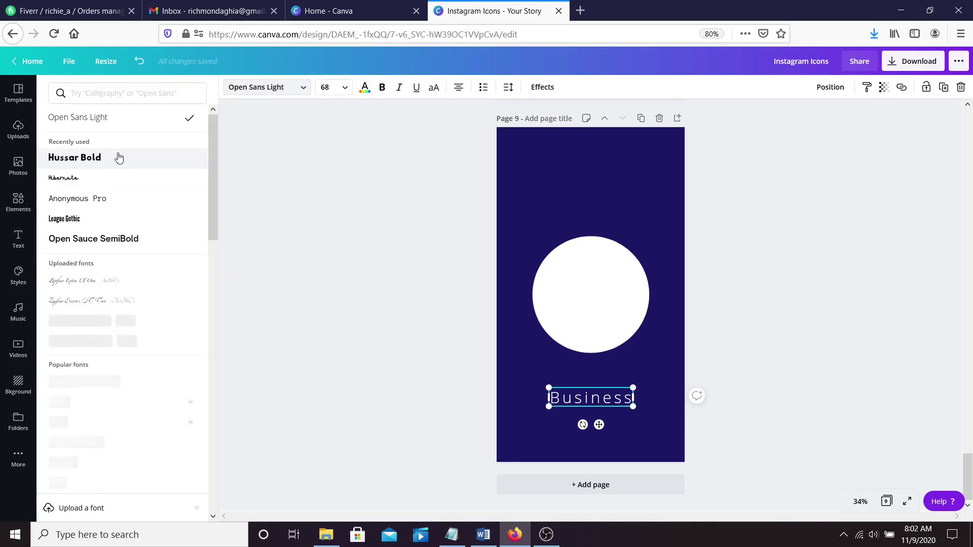
click(114, 159)
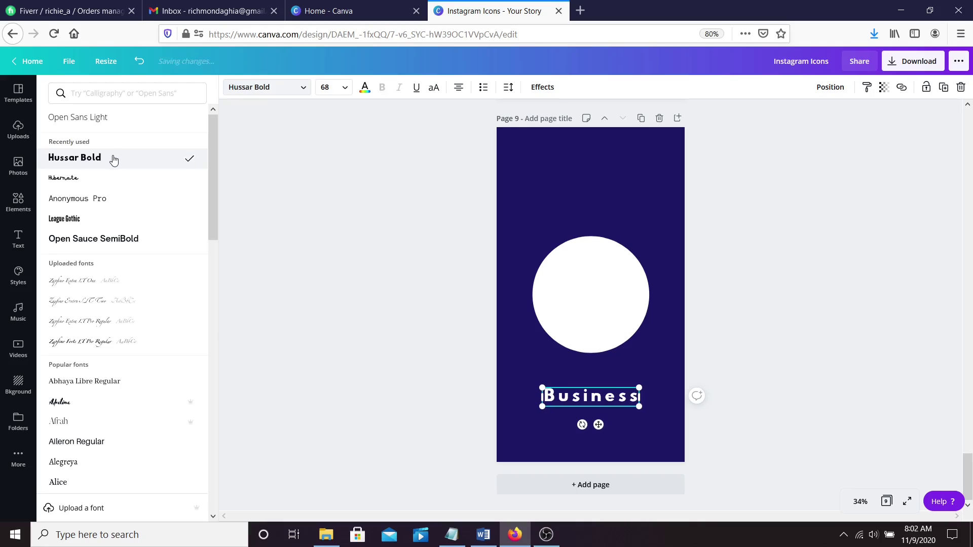
click(99, 219)
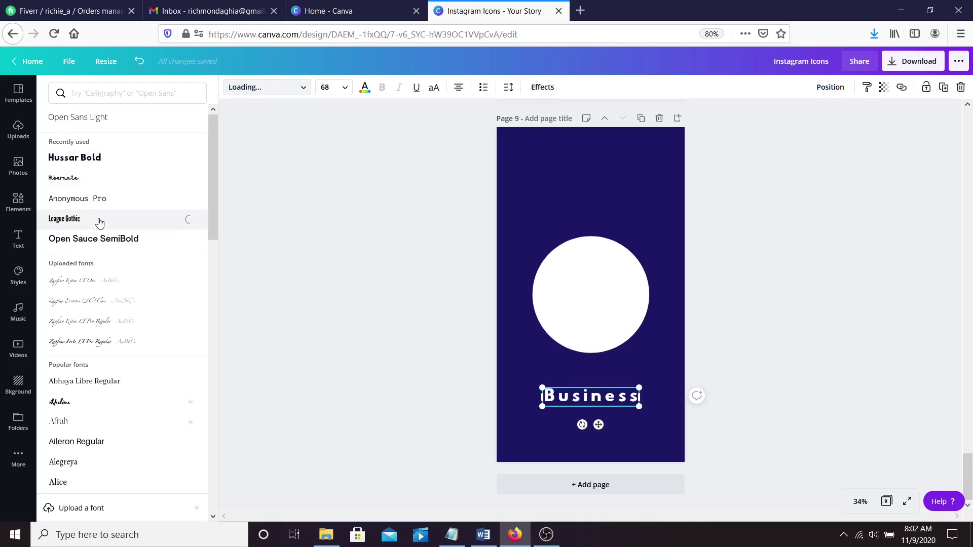
click(104, 241)
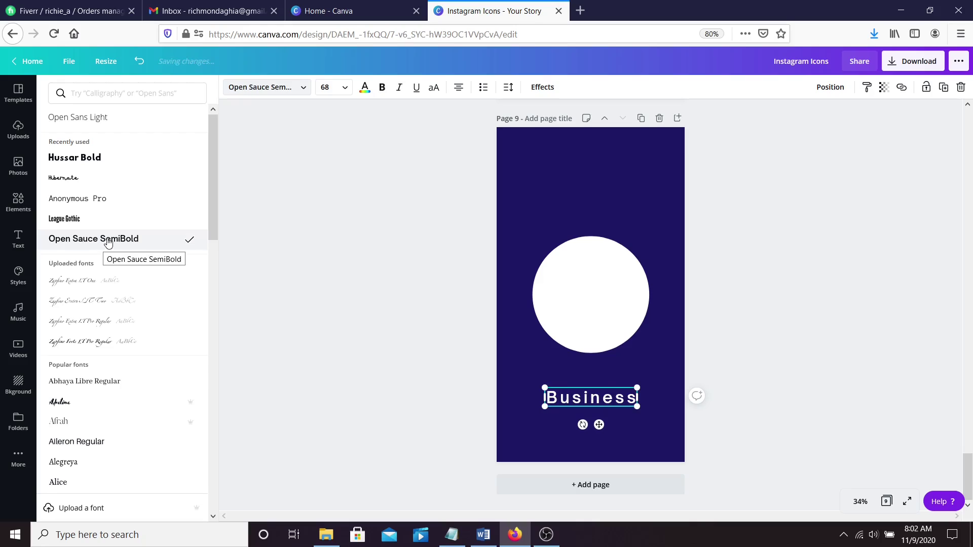
click(745, 352)
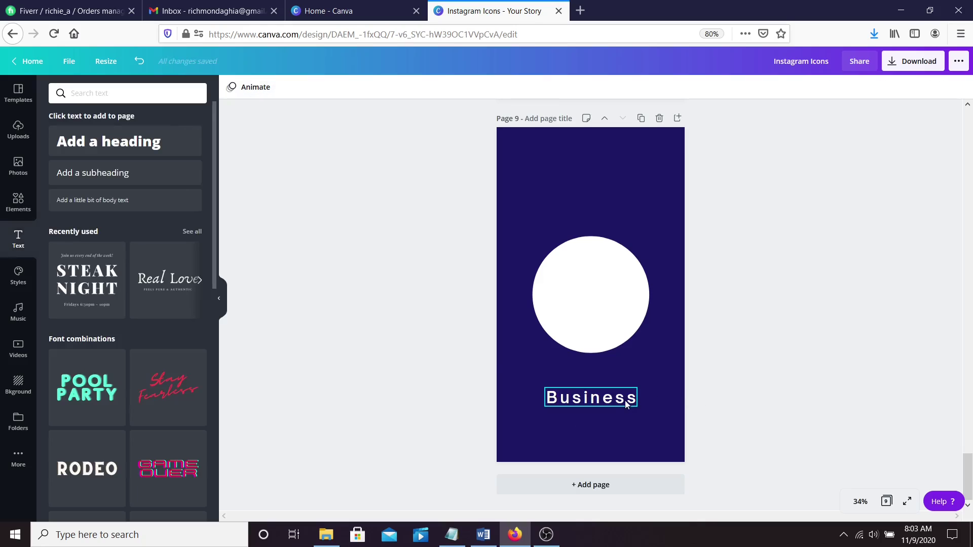
drag(617, 398, 564, 408)
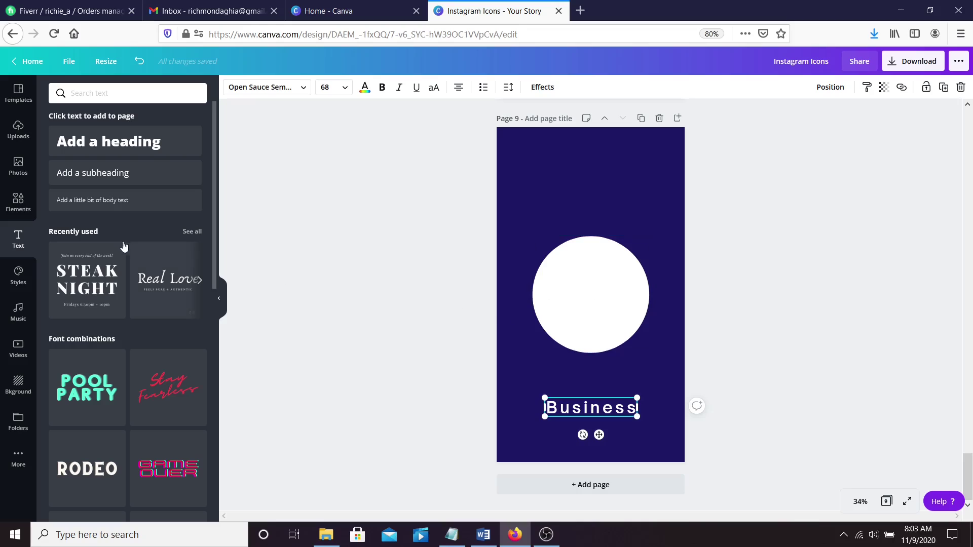
Step: Search the elements library for "business"
click(18, 202)
click(108, 97)
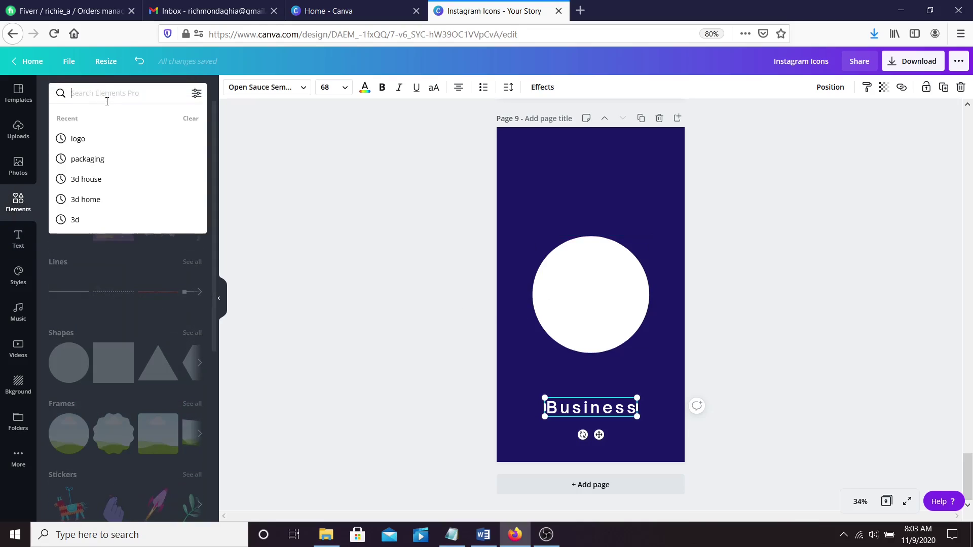
text(bus)
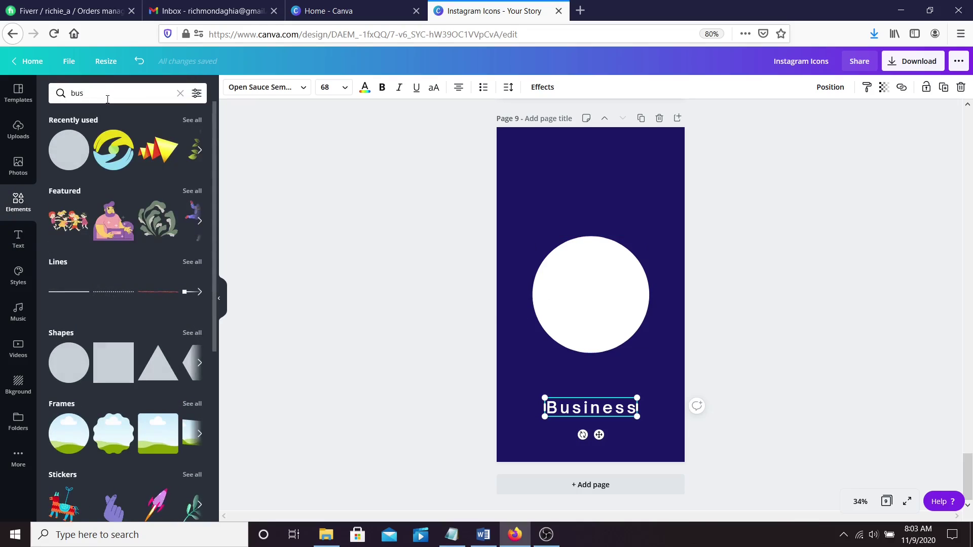
text(iness)
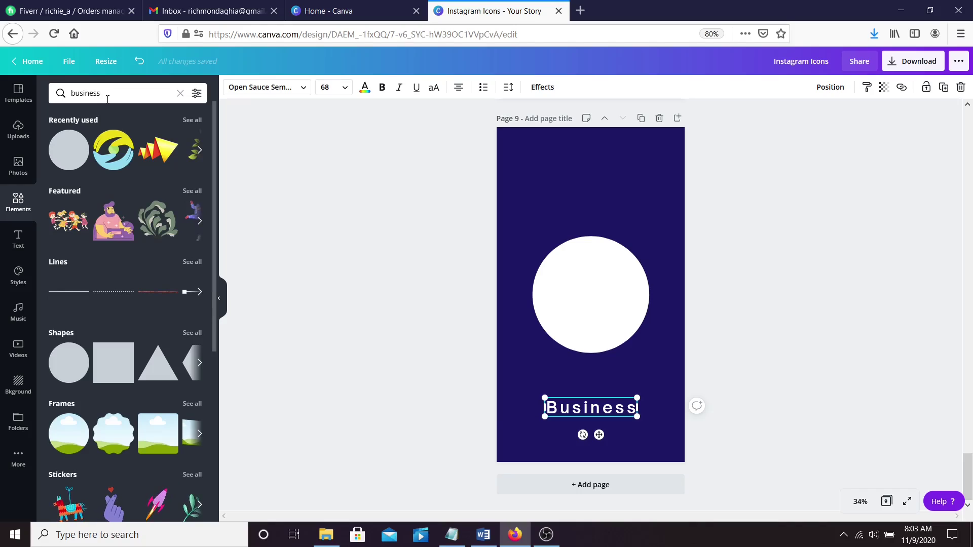
key(Return)
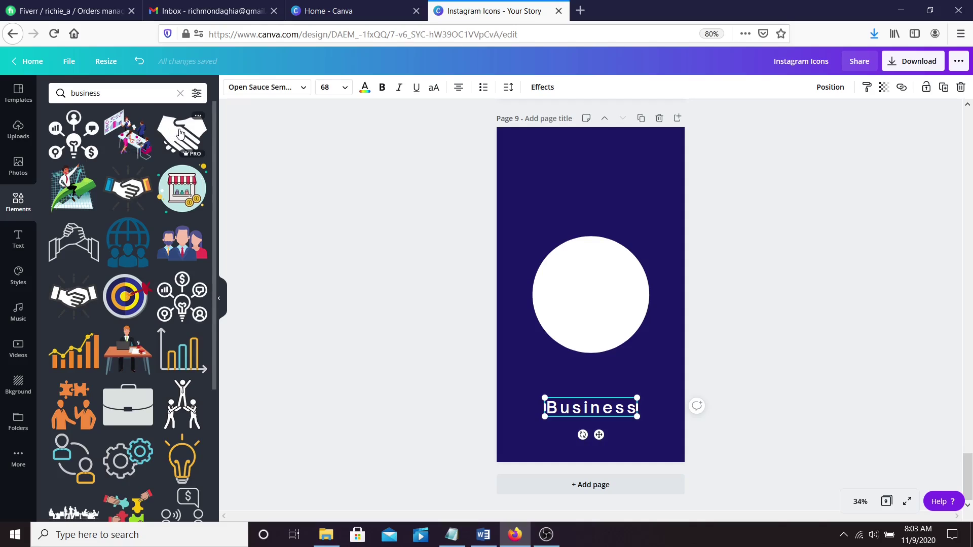
Step: Filter the "business" element results to Free items only
click(196, 93)
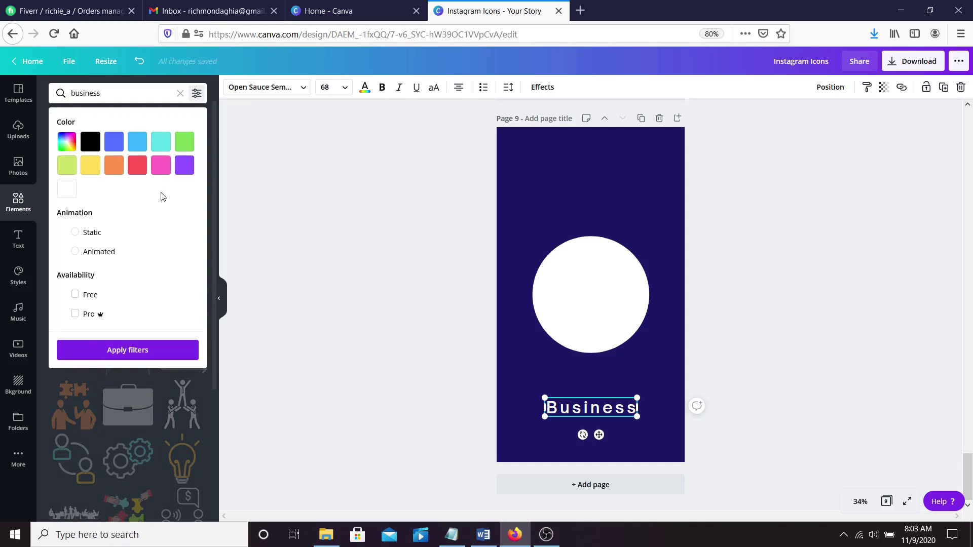
click(75, 294)
click(134, 349)
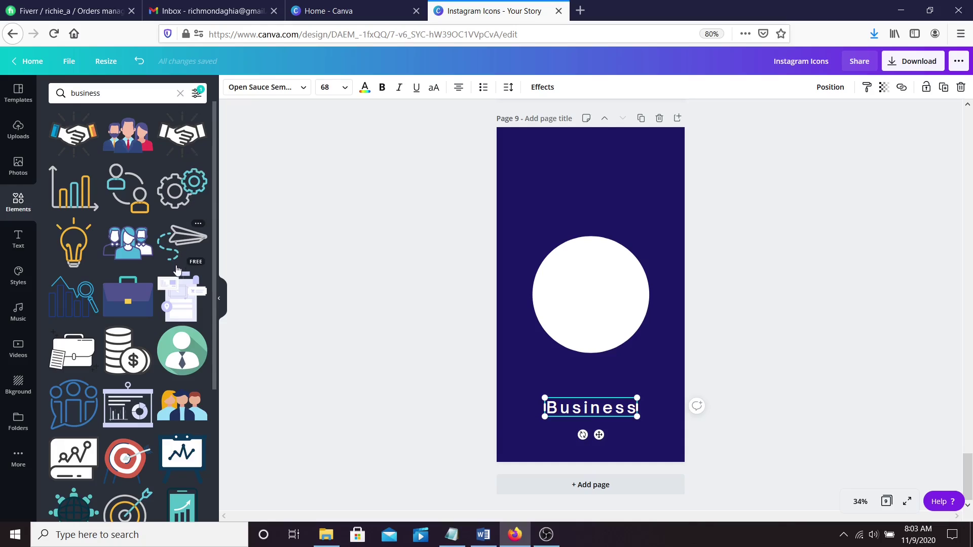
Step: Place the black-outlined white briefcase icon with a document inside the white circle, enlarge it slightly and center it
scroll(75, 240, down, 3)
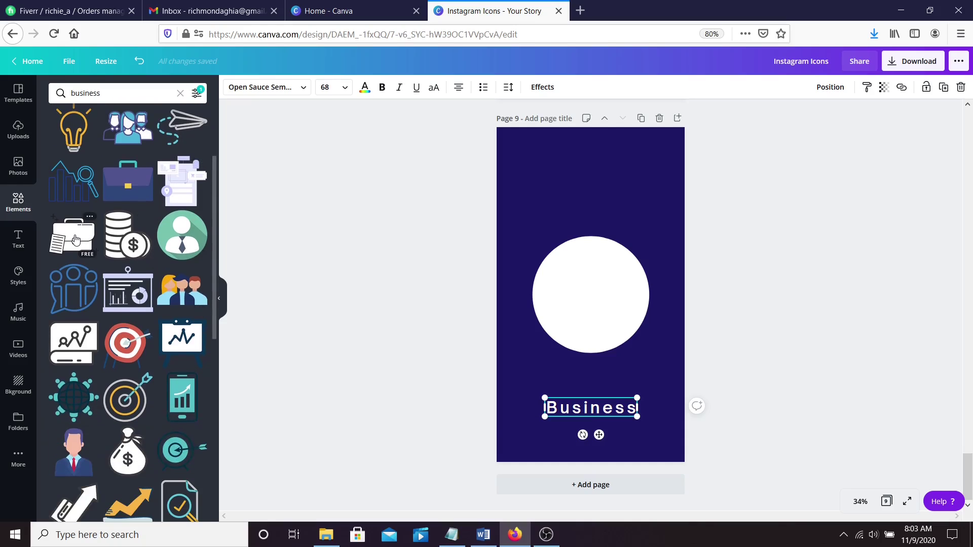
drag(70, 240, 591, 342)
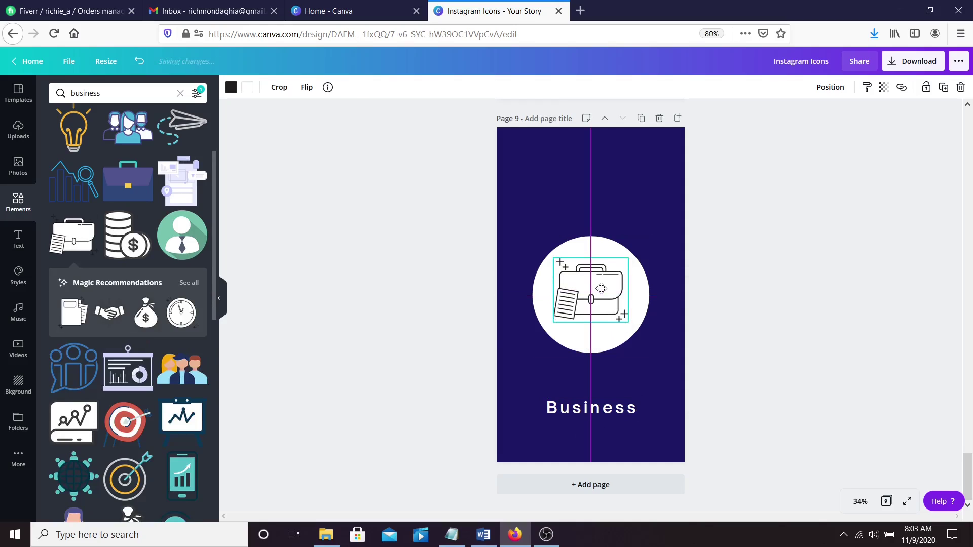
drag(629, 326, 603, 317)
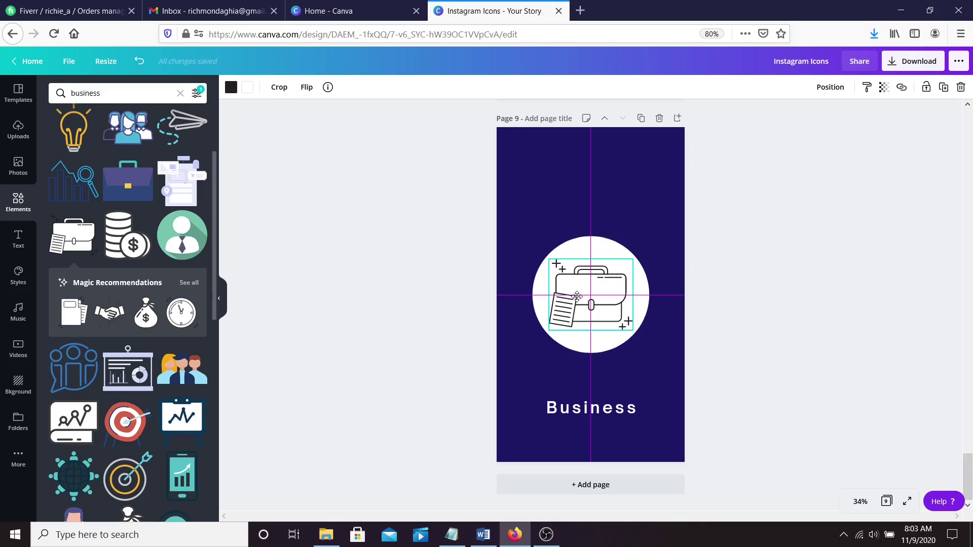
Step: Try inverting the briefcase icon's colors to a black fill with white lines, and undo both color changes
click(247, 89)
click(62, 185)
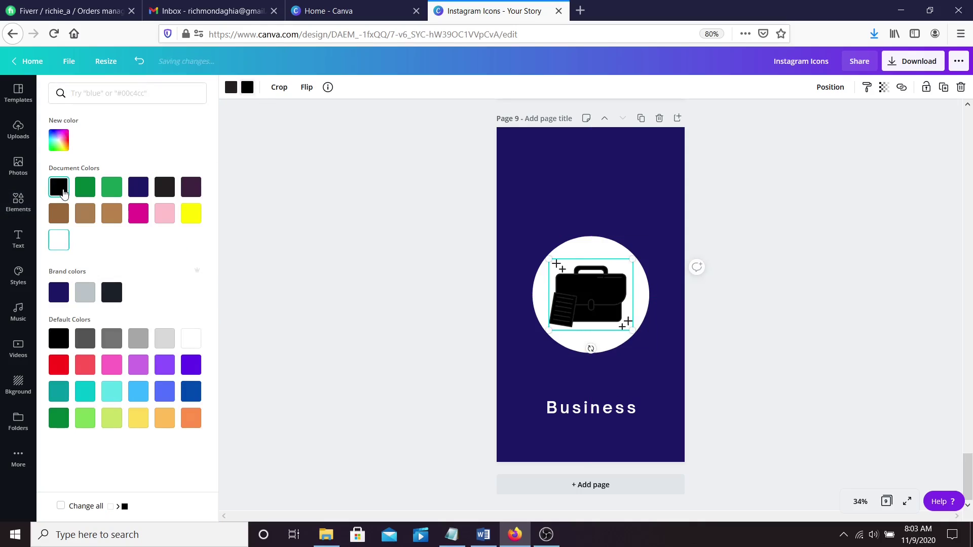
click(59, 243)
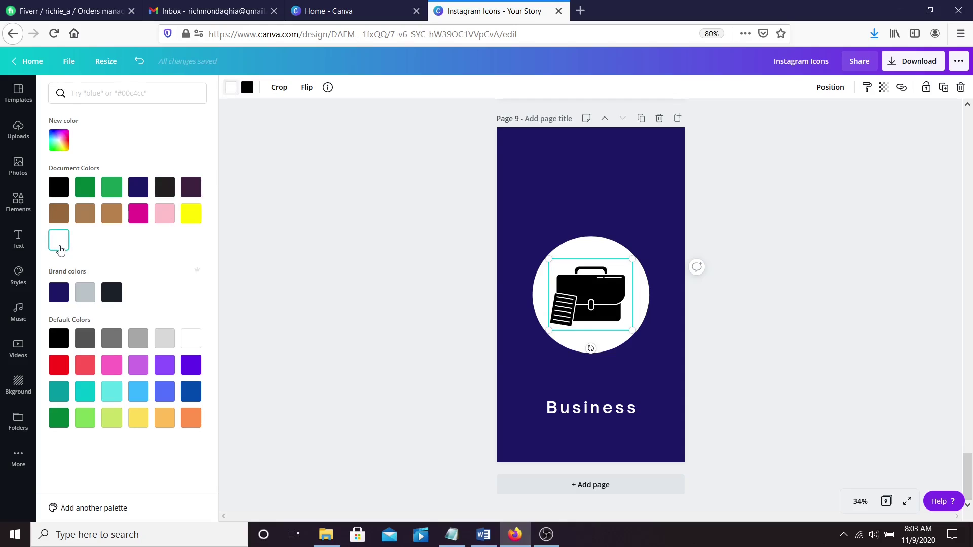
click(139, 60)
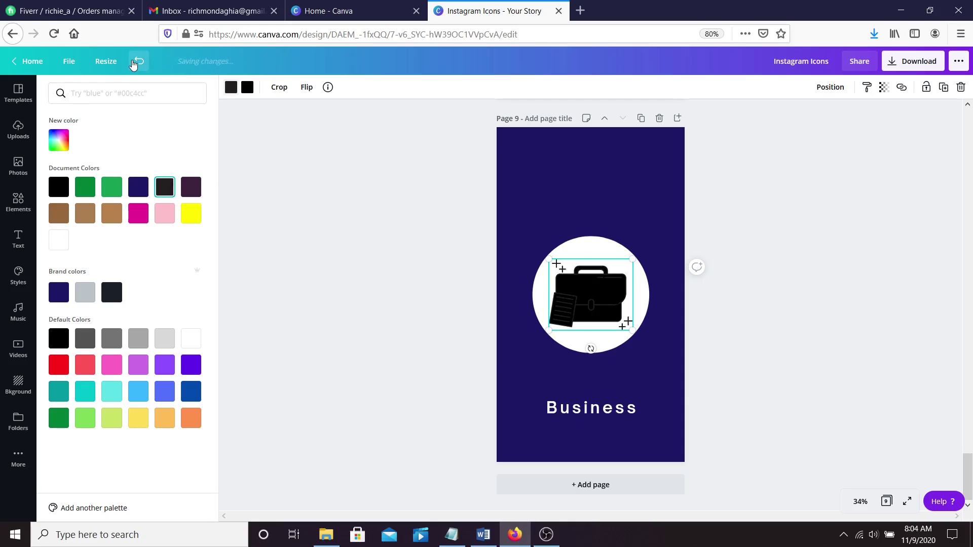
click(139, 61)
click(786, 321)
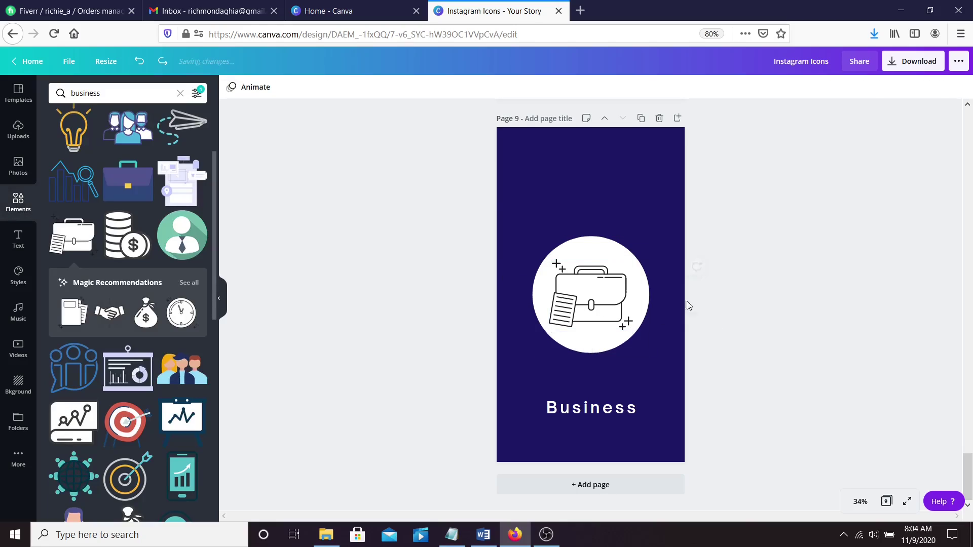
Step: Align the briefcase icon to the page's horizontal and vertical center guides within the white circle, and deselect it
drag(614, 298, 597, 291)
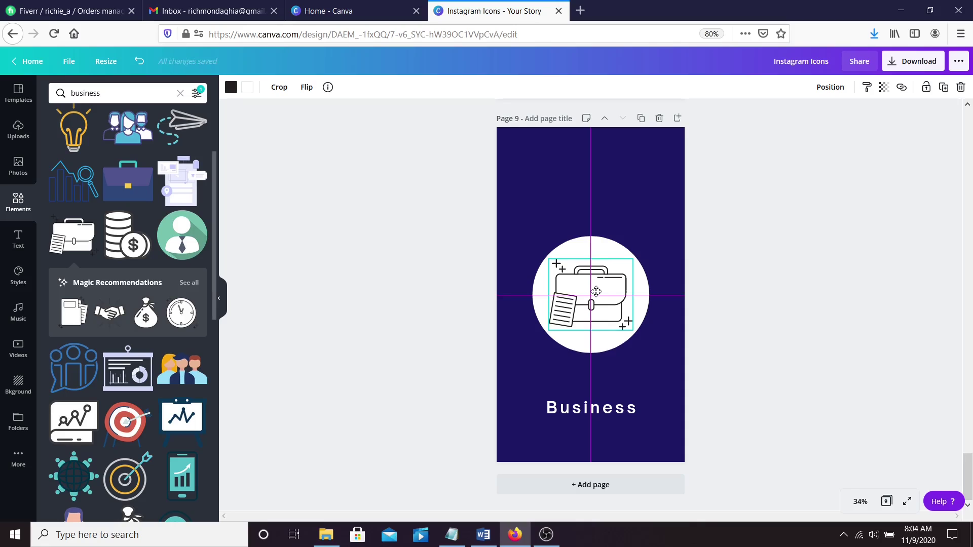
drag(596, 292, 597, 292)
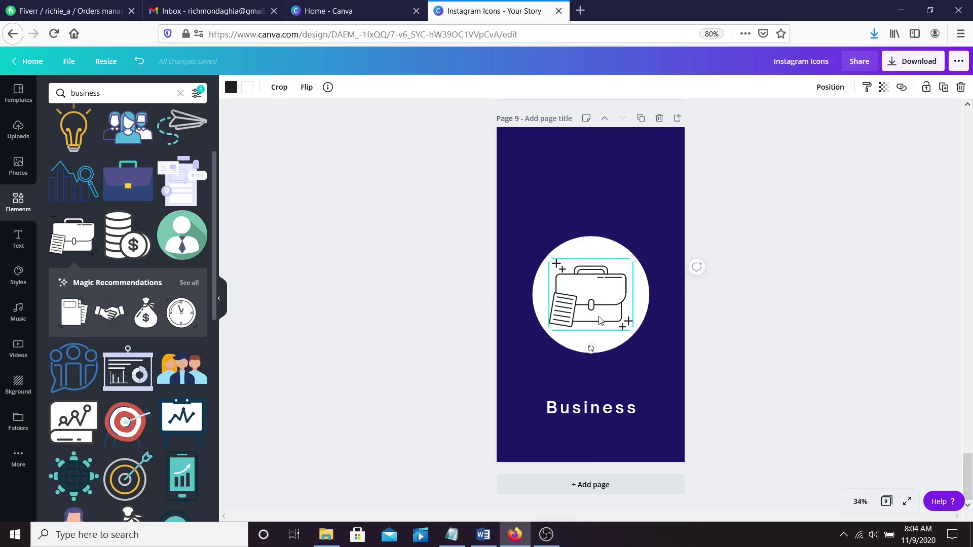
click(750, 335)
Step: Download only Page 9 of the design as a PNG at size 1 and close the download dialog
click(915, 66)
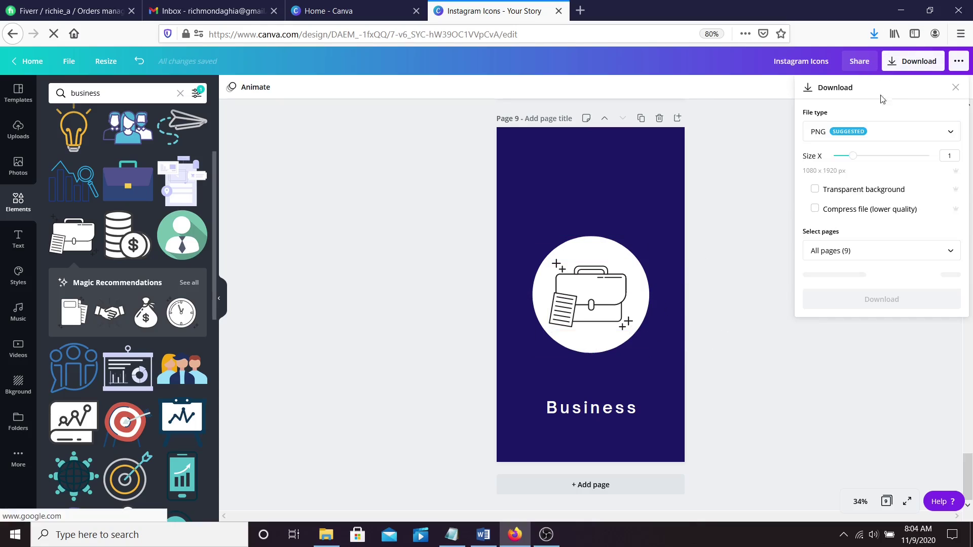
click(848, 252)
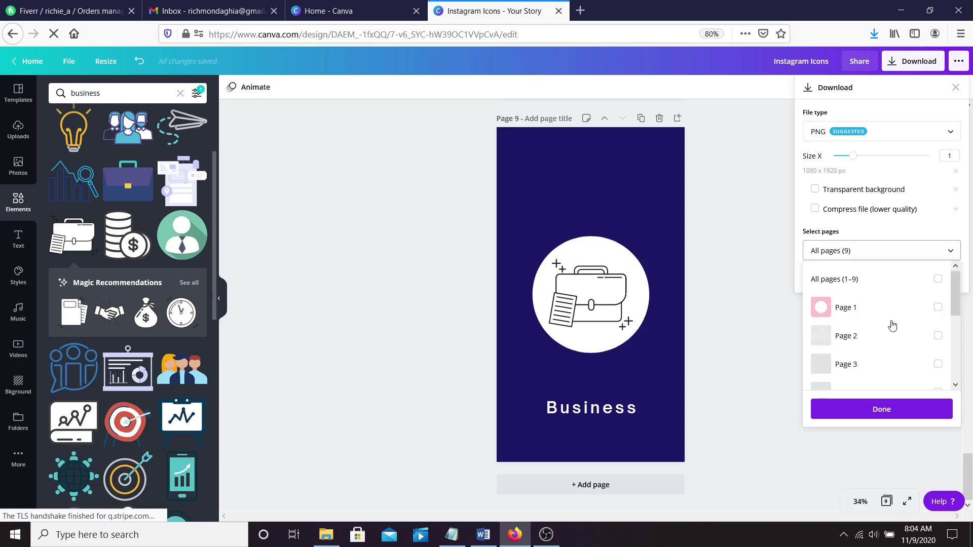
scroll(886, 337, down, 3)
click(904, 379)
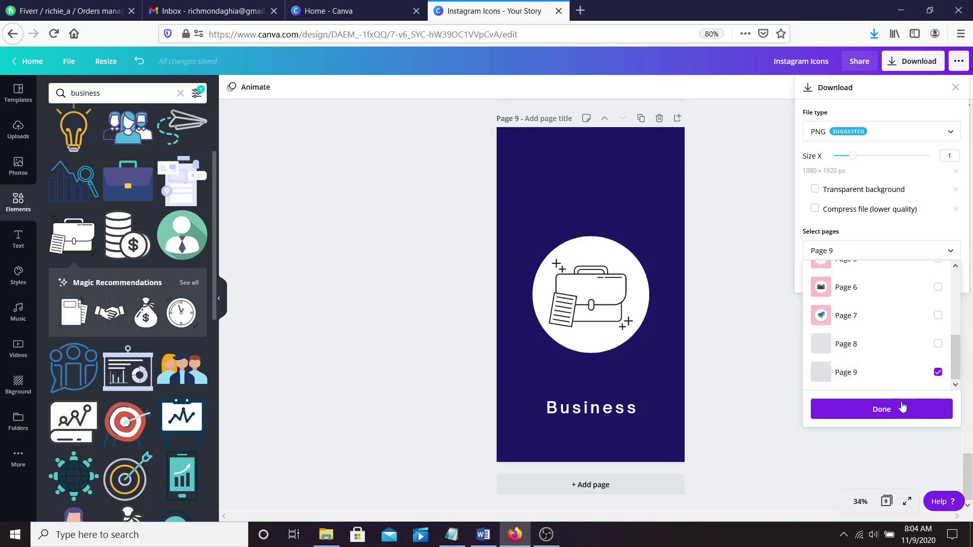
click(902, 407)
click(886, 279)
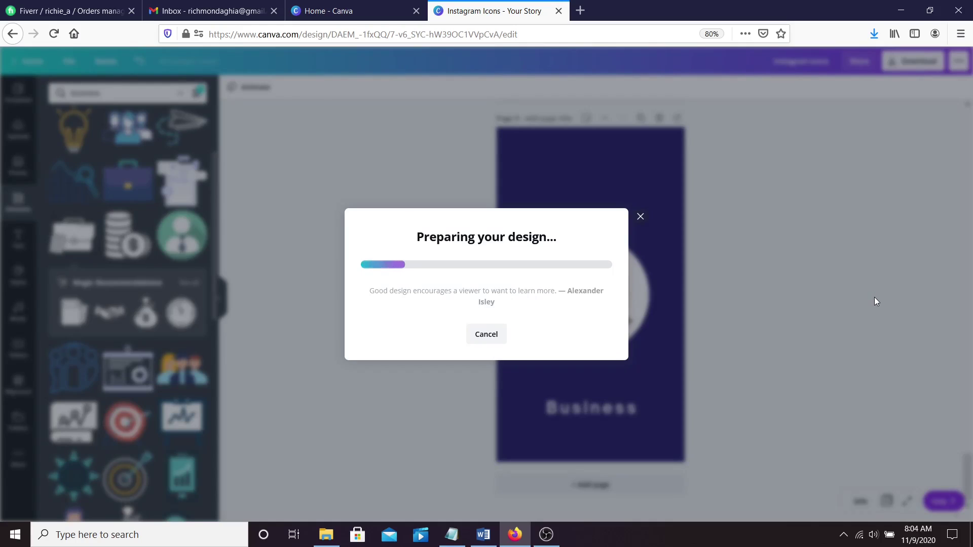
click(581, 366)
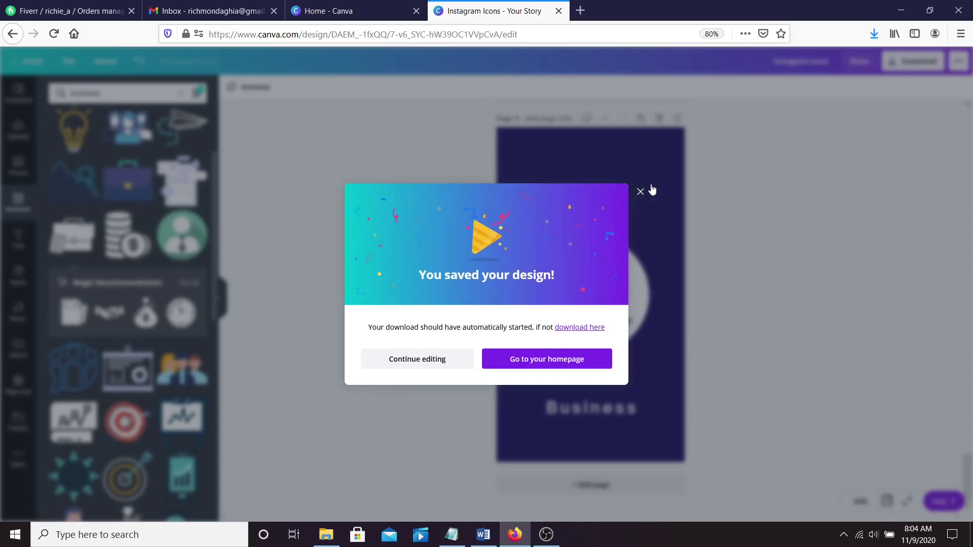
click(641, 192)
Step: Open the downloaded file Instagram Icons(1).png to check the finished cover
click(873, 34)
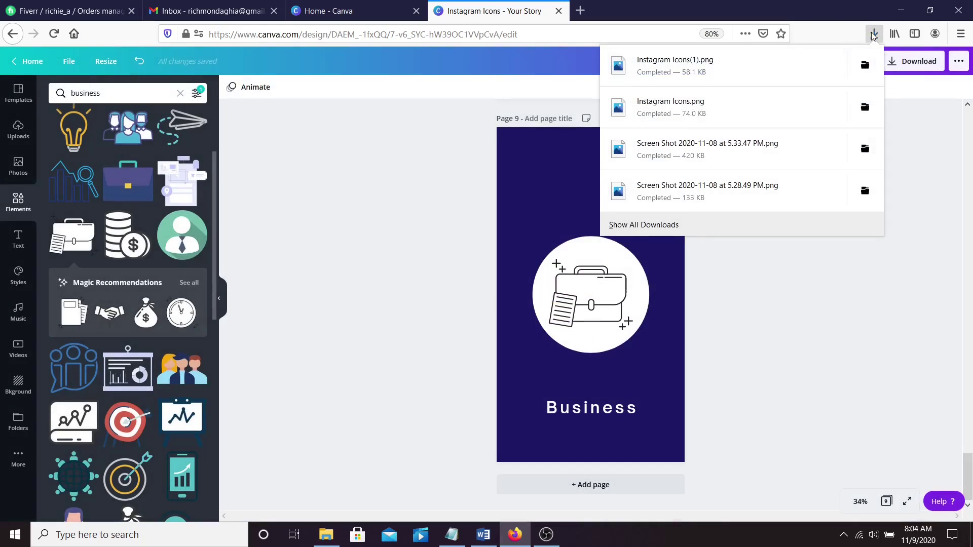
click(694, 71)
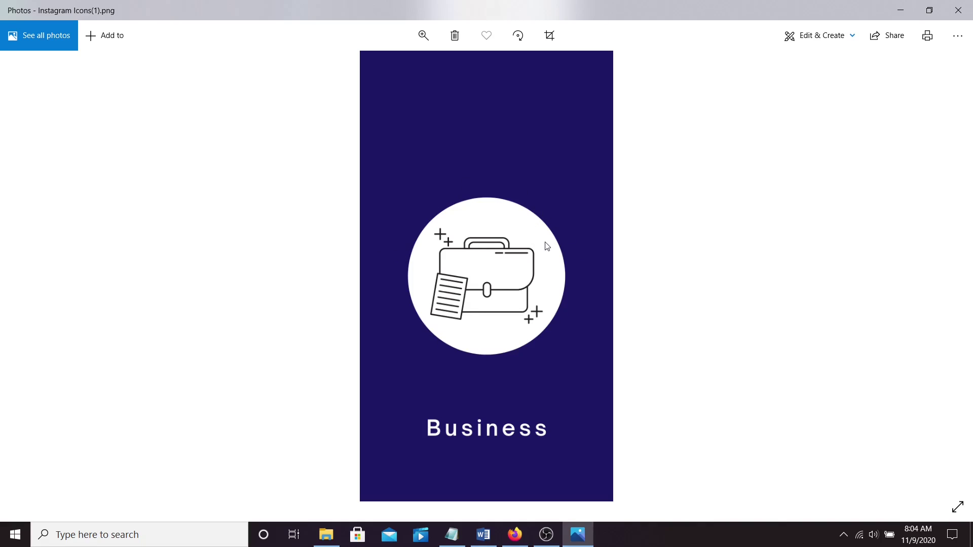
click(547, 535)
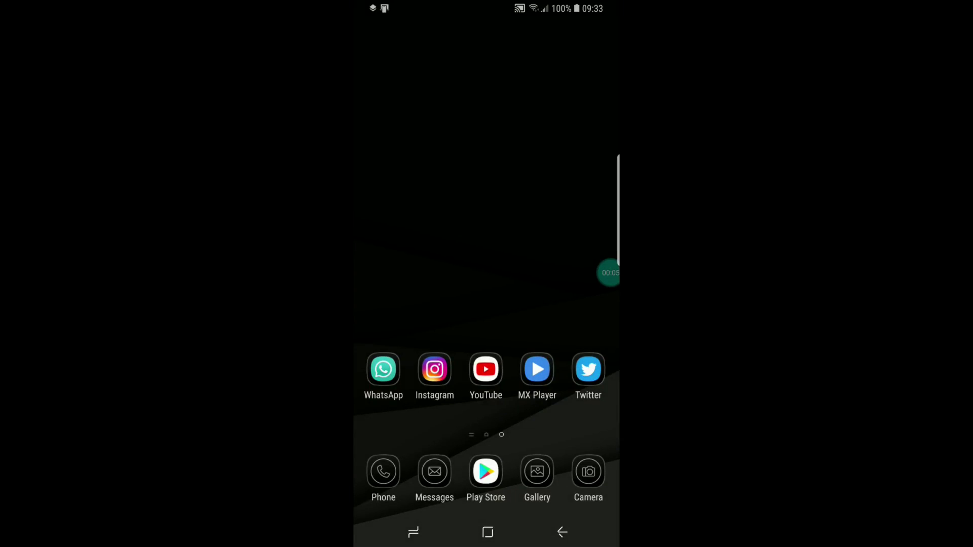
Step: Switch to Instagram on the phone and open the account's own story showing the Business cover
mouse_move(416, 233)
mouse_down()
mouse_move(557, 233)
mouse_move(416, 233)
mouse_up()
click(434, 368)
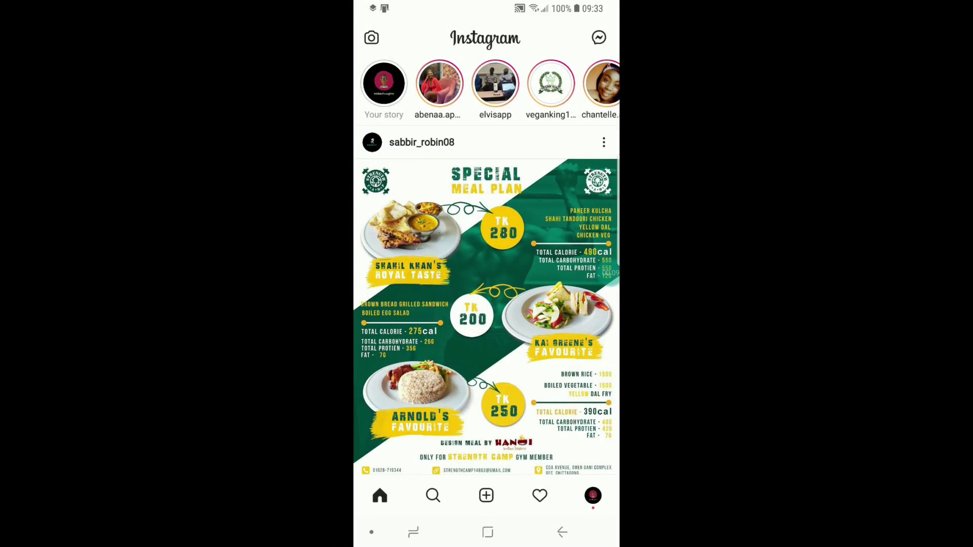
click(384, 84)
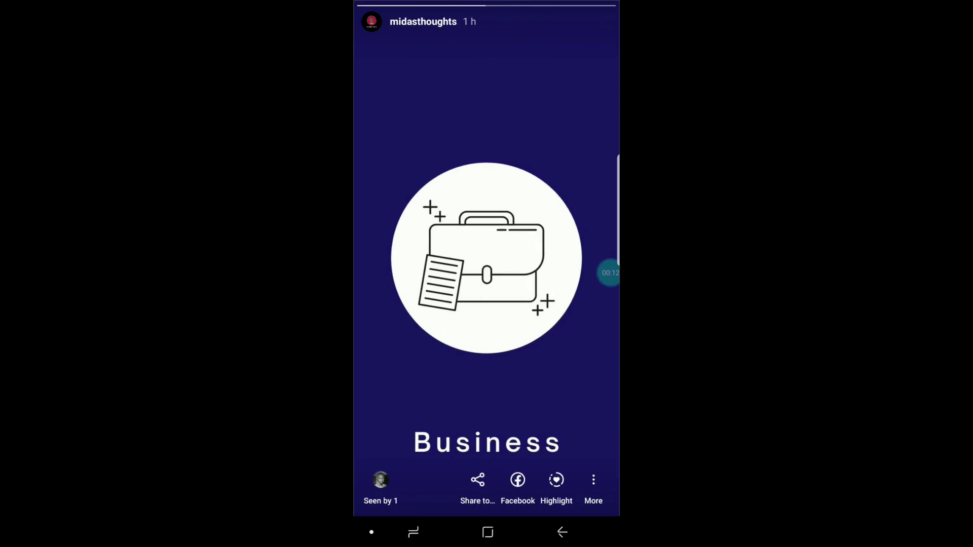
Step: Add the Business cover story to a new highlight titled "Business"
click(556, 481)
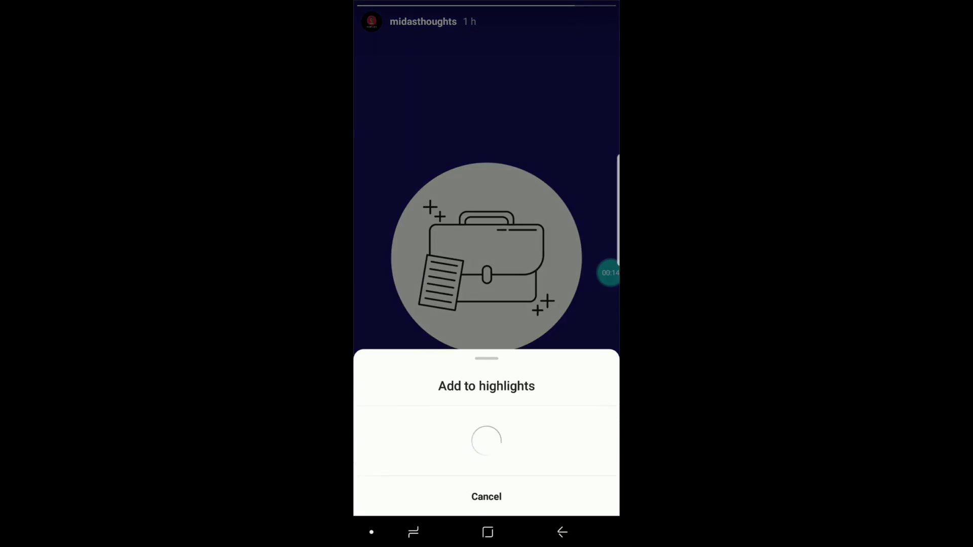
drag(582, 431, 430, 431)
click(593, 428)
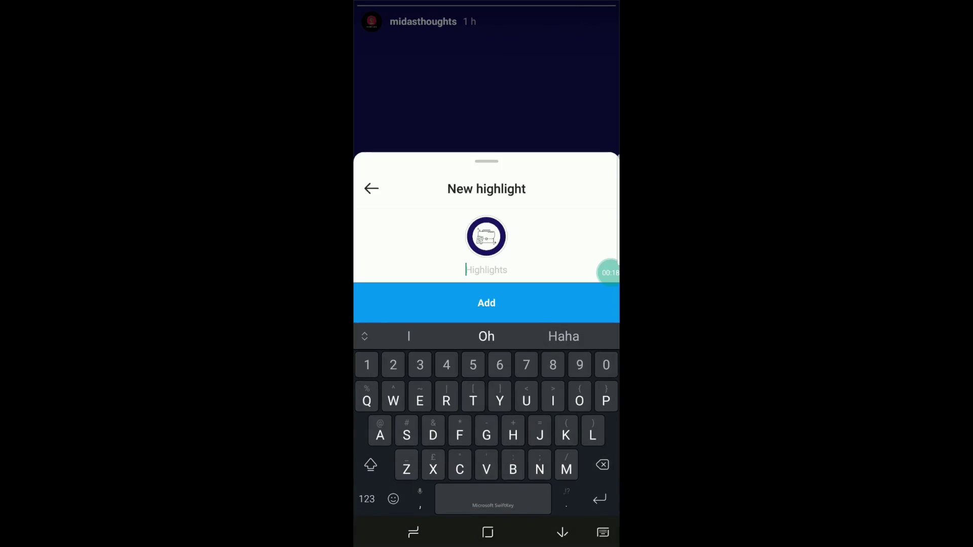
text(Business)
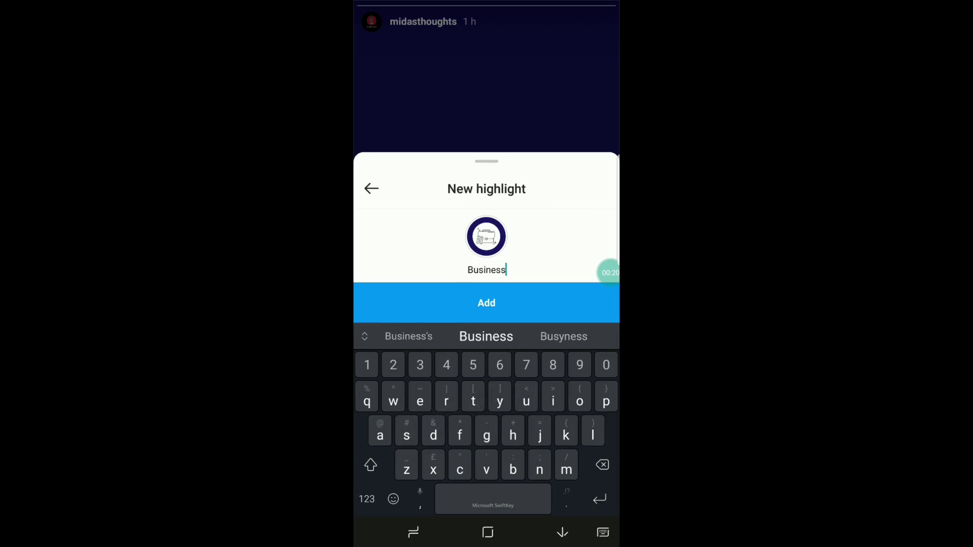
click(486, 303)
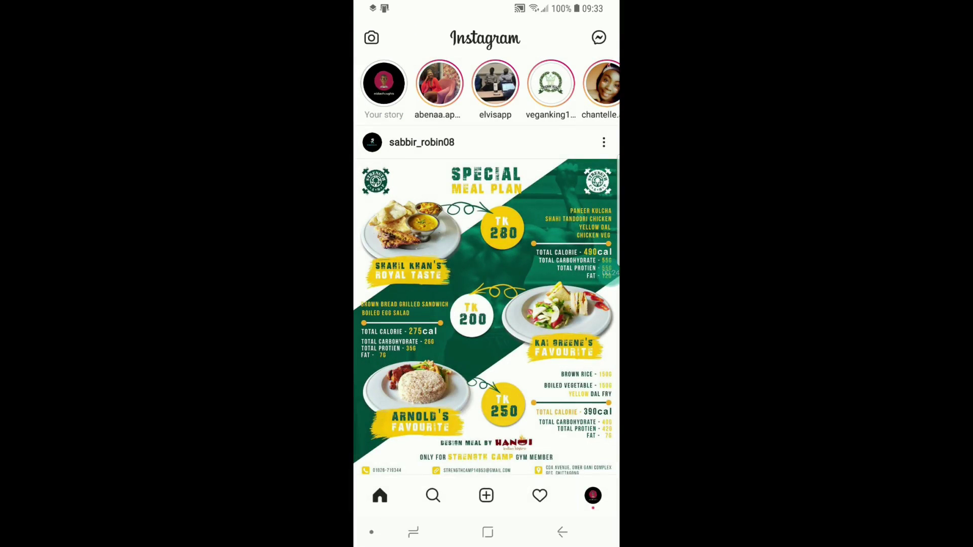
Step: Go to the account's profile and view the new Business highlight
click(592, 496)
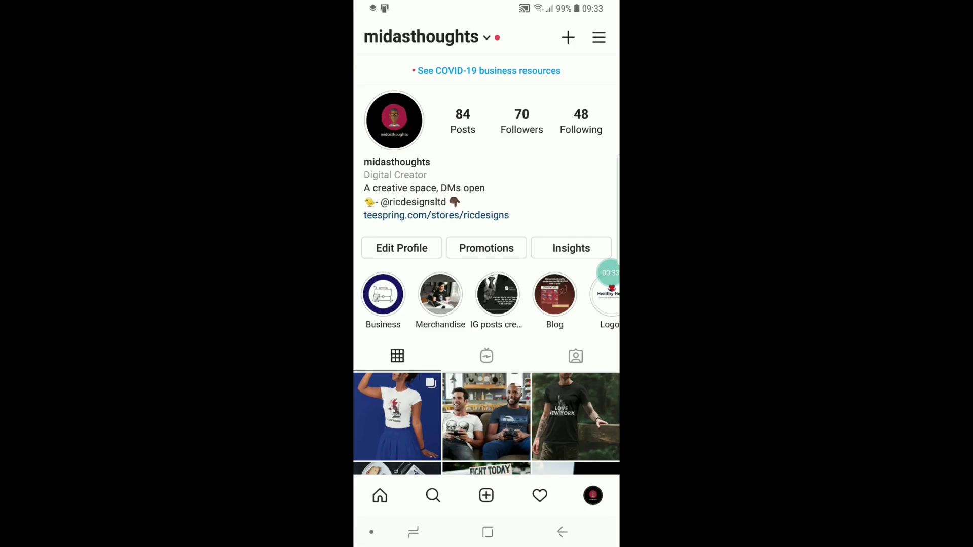
click(383, 294)
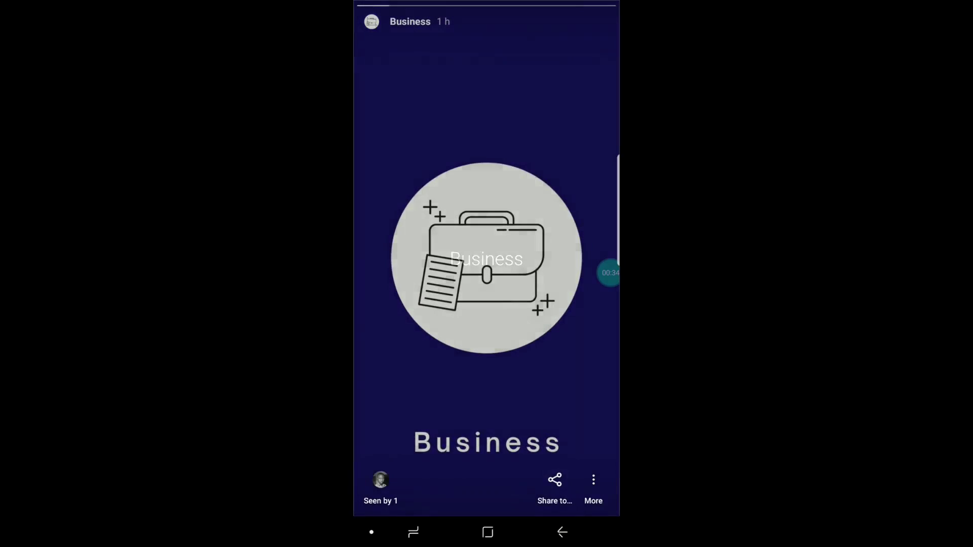
click(561, 532)
Step: Edit the Business highlight's cover, enlarging and repositioning the image so the white circle with the briefcase fills the frame, and save the highlight
click(383, 295)
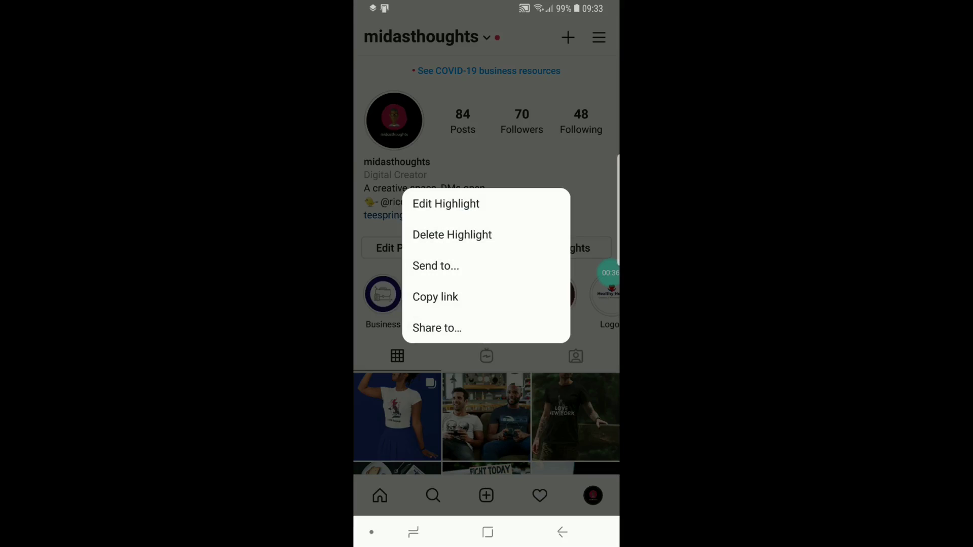
click(446, 203)
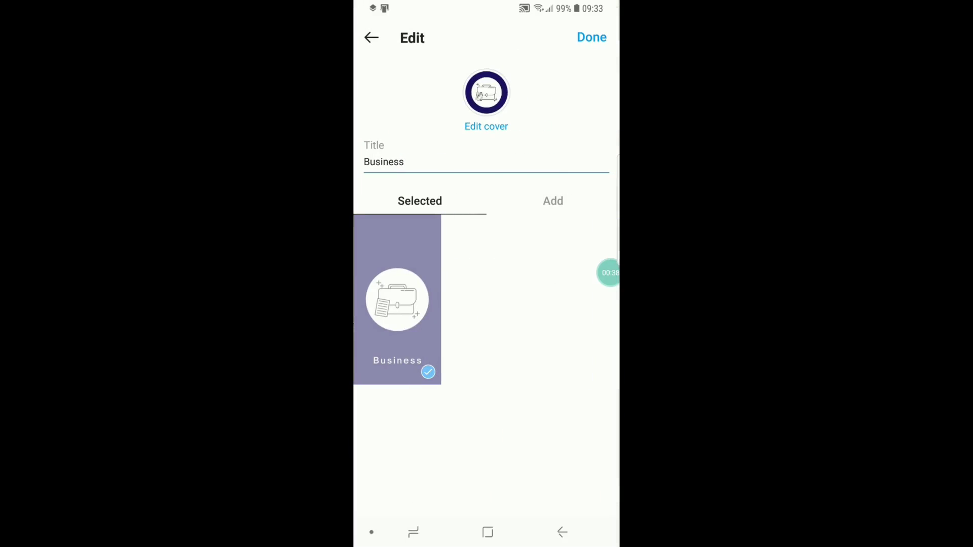
click(486, 97)
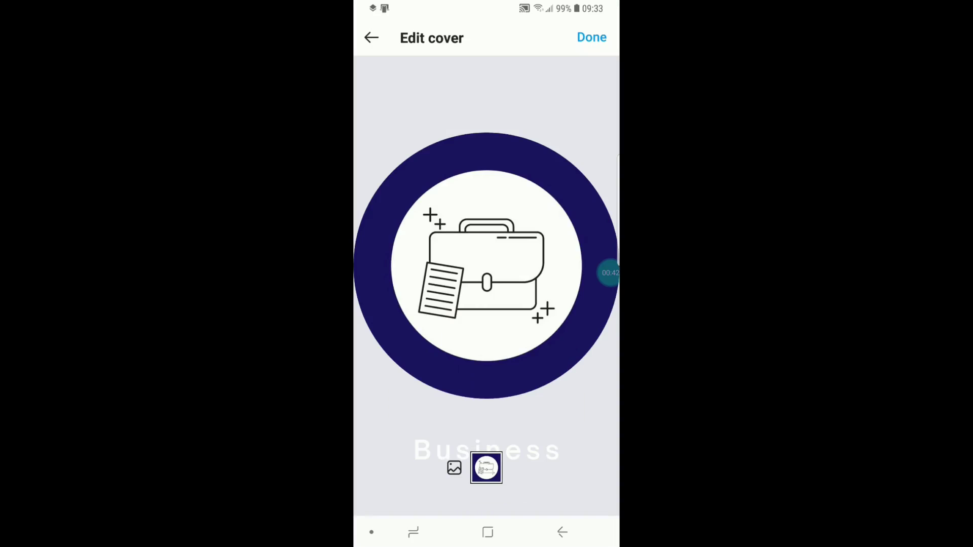
scroll(486, 266, up, 3)
scroll(486, 265, down, 1)
mouse_move(488, 271)
mouse_down()
mouse_move(455, 282)
mouse_move(487, 262)
mouse_up()
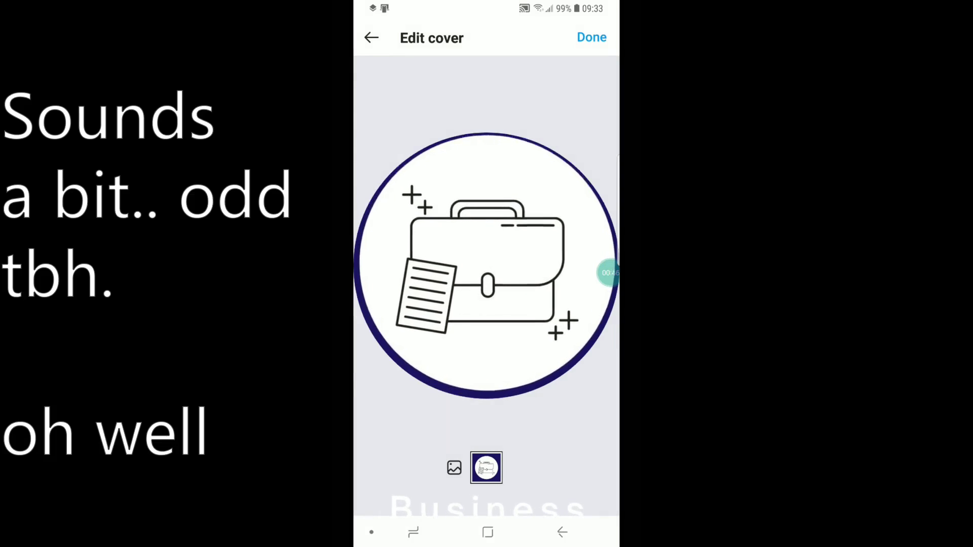
scroll(486, 265, up, 2)
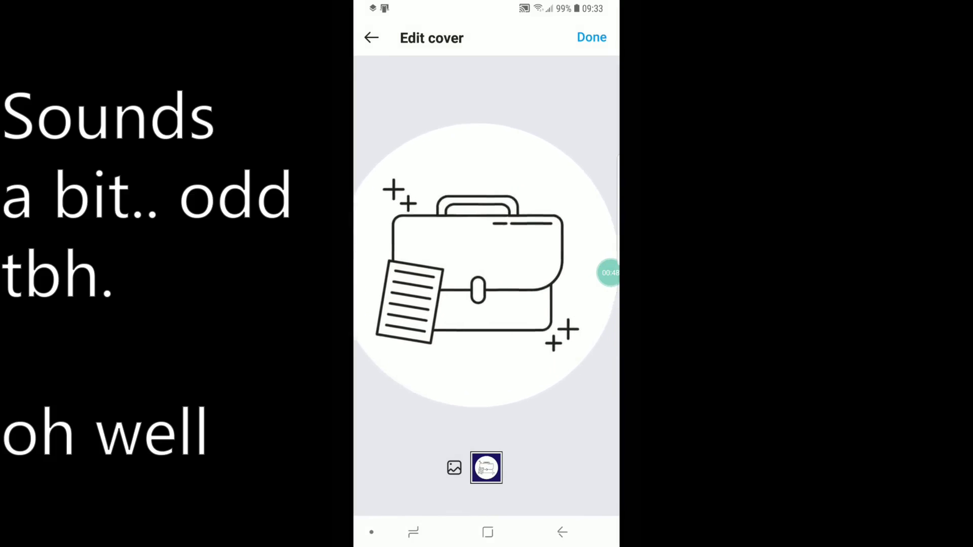
drag(487, 266, 477, 298)
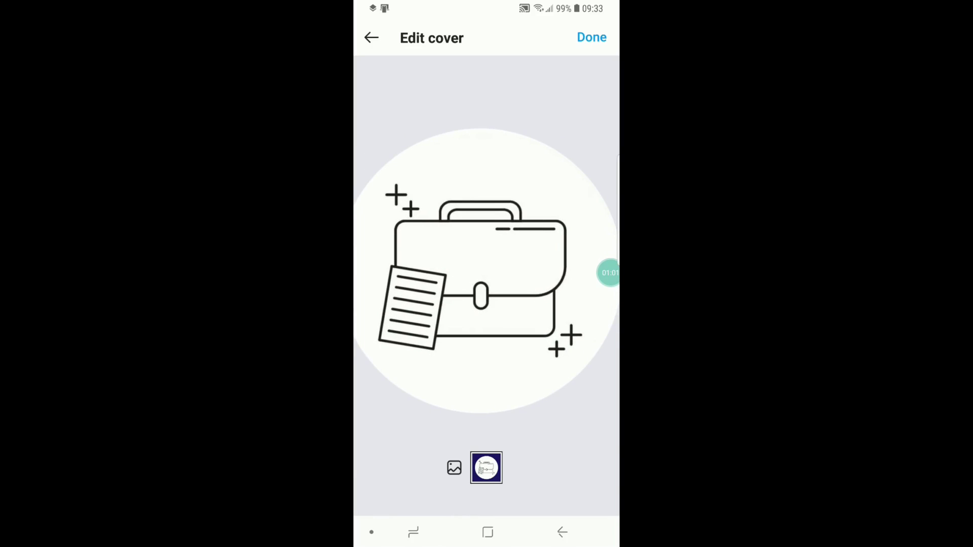
click(591, 37)
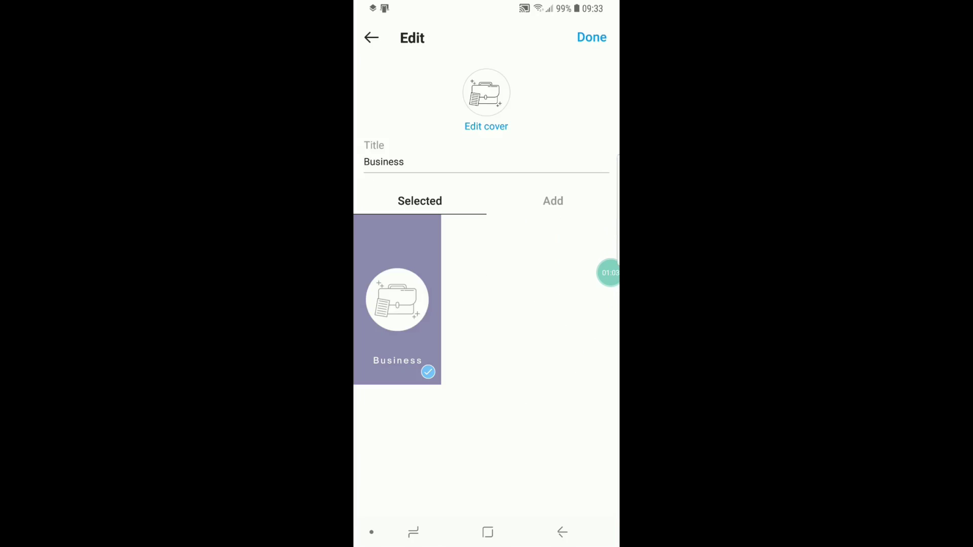
click(591, 37)
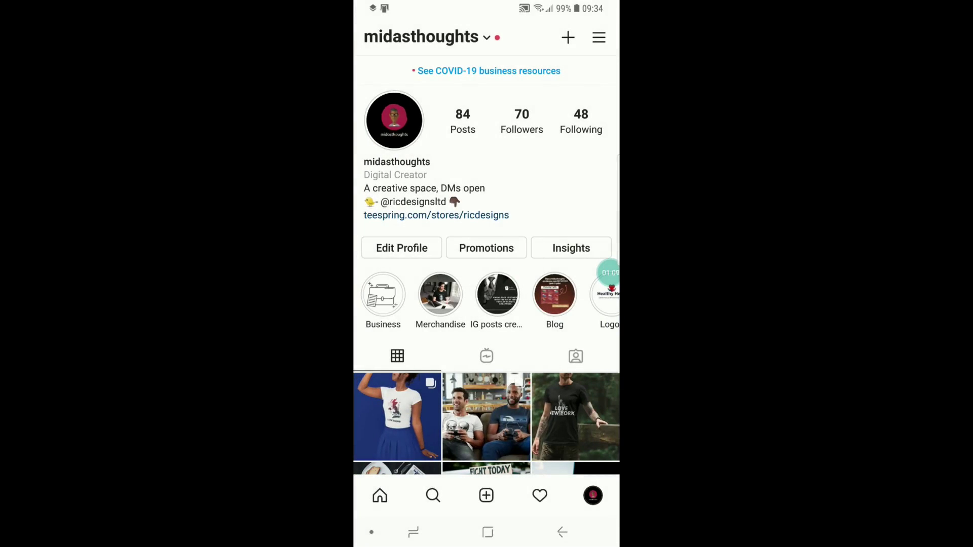
Step: View the Business highlight with its updated cover and return to the profile
drag(557, 294, 582, 294)
click(383, 295)
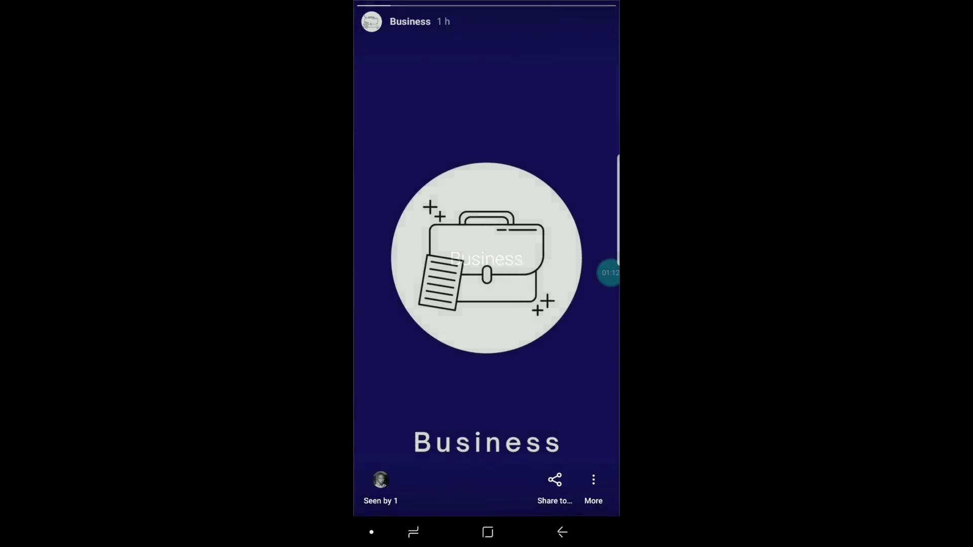
click(561, 532)
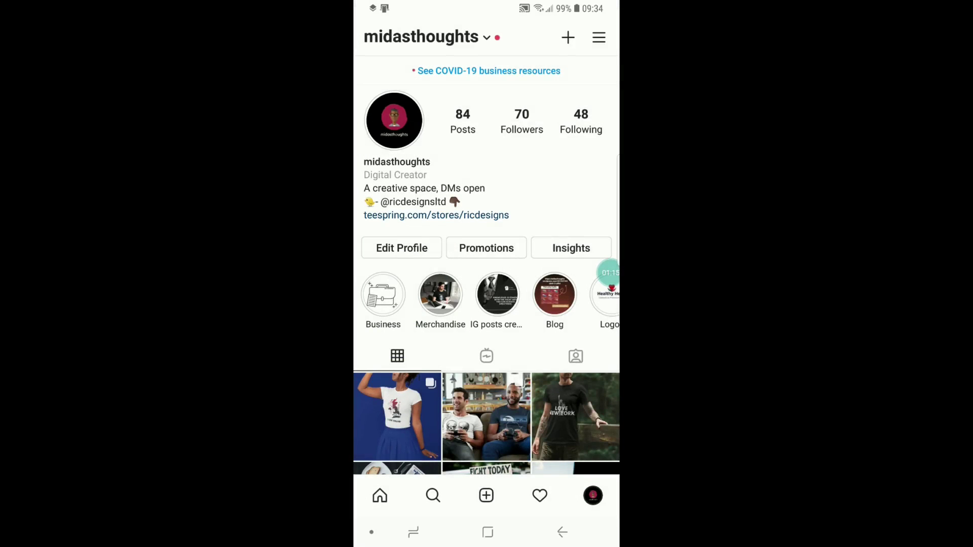
scroll(486, 354, down, 2)
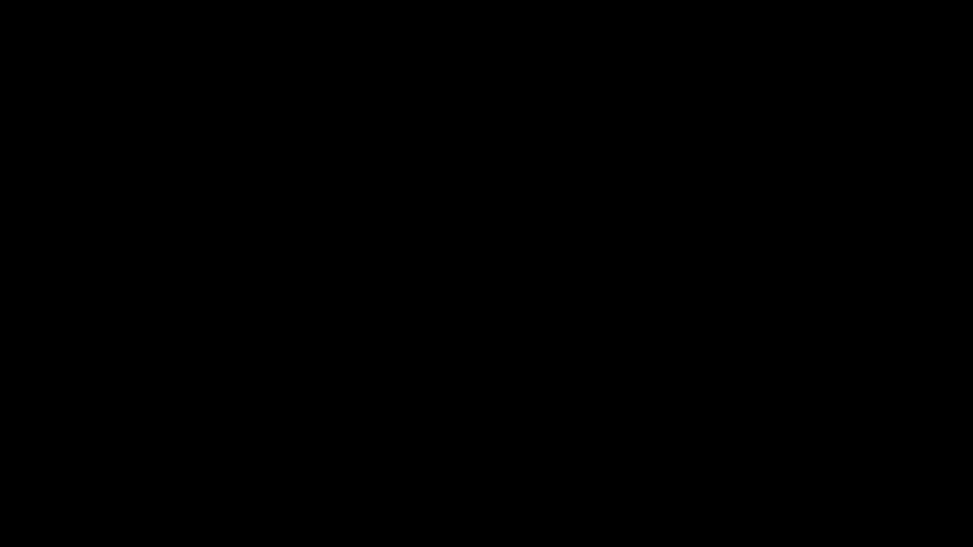